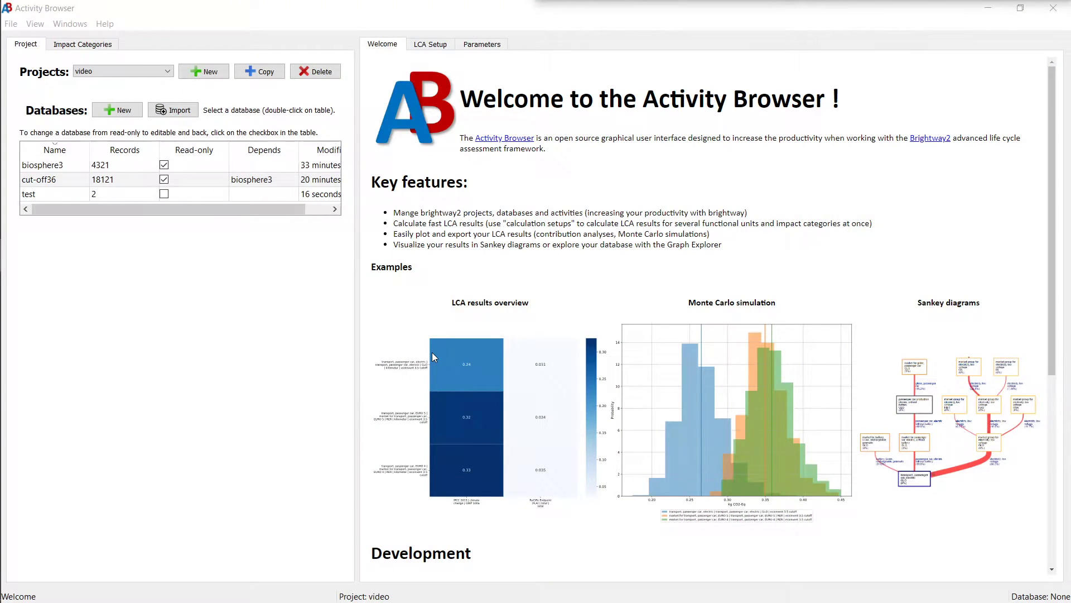
- Switch to the LCA Setup tab for project video
click(430, 44)
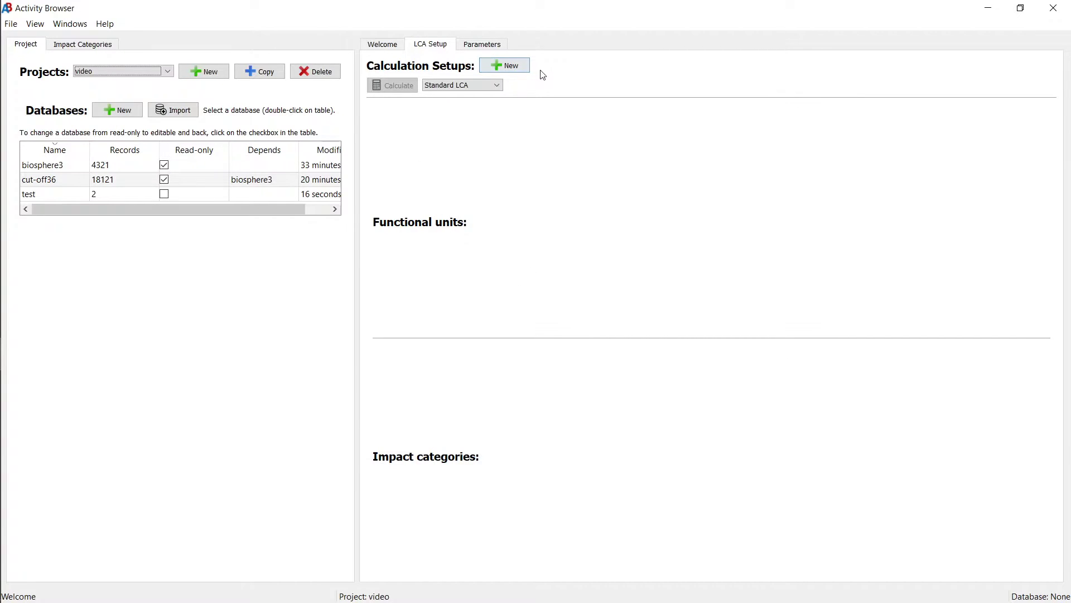
- Create a new calculation setup named 'power production'
click(498, 65)
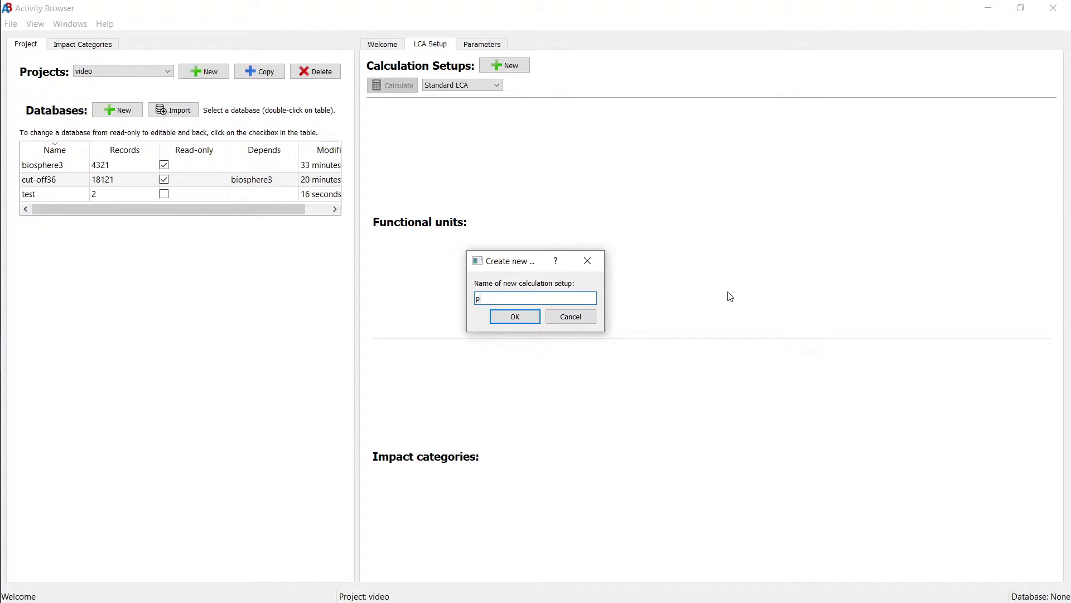
text(power production)
key(Return)
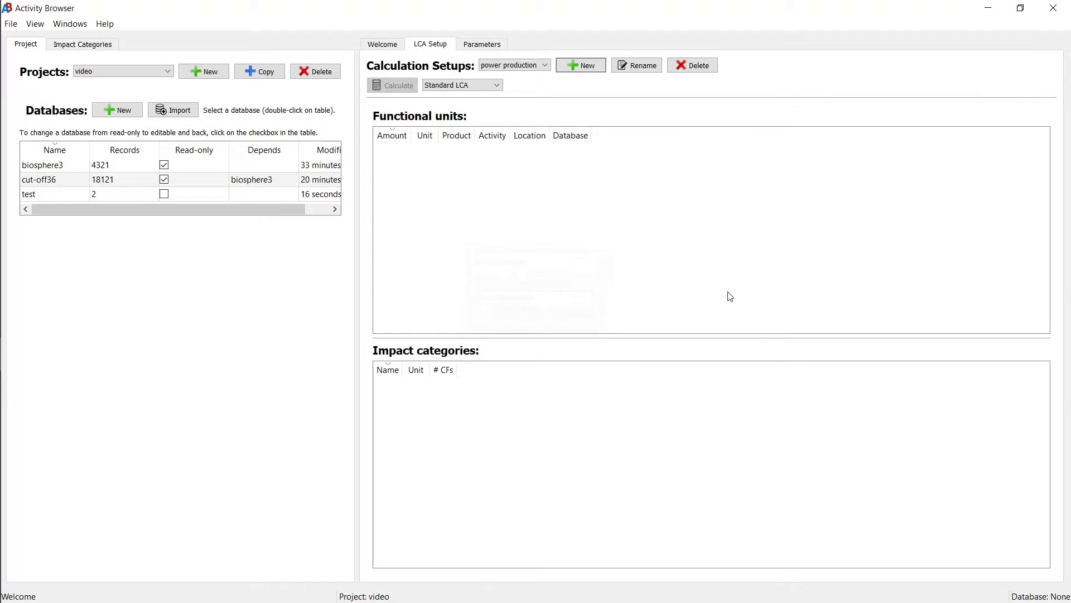
- Filter cut-off36 by 'electricity' and 'high', adding lignite, offshore wind and natural gas as functional units
click(55, 183)
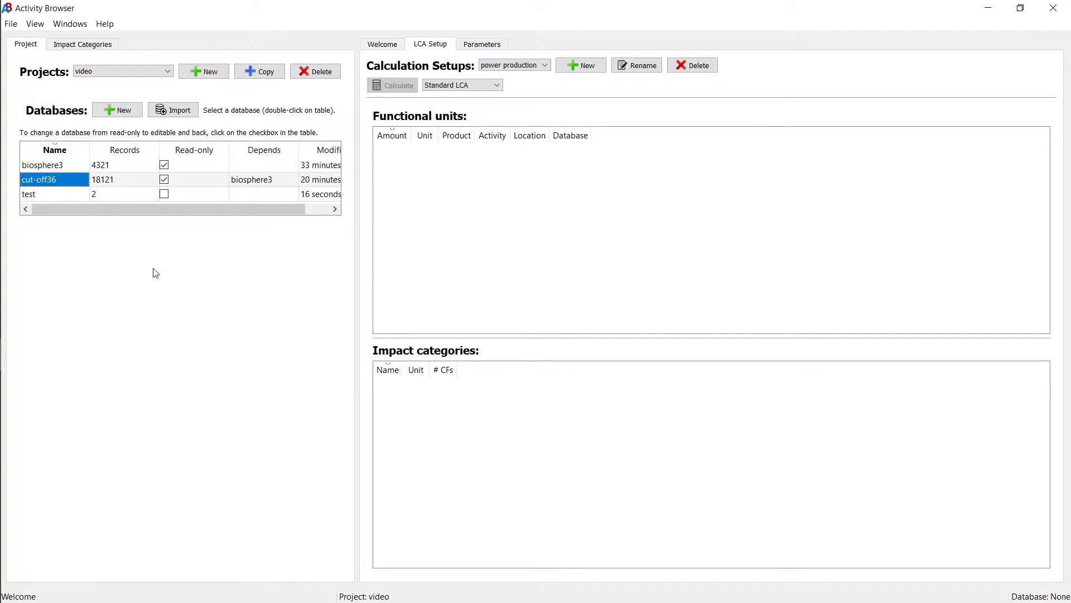
click(148, 218)
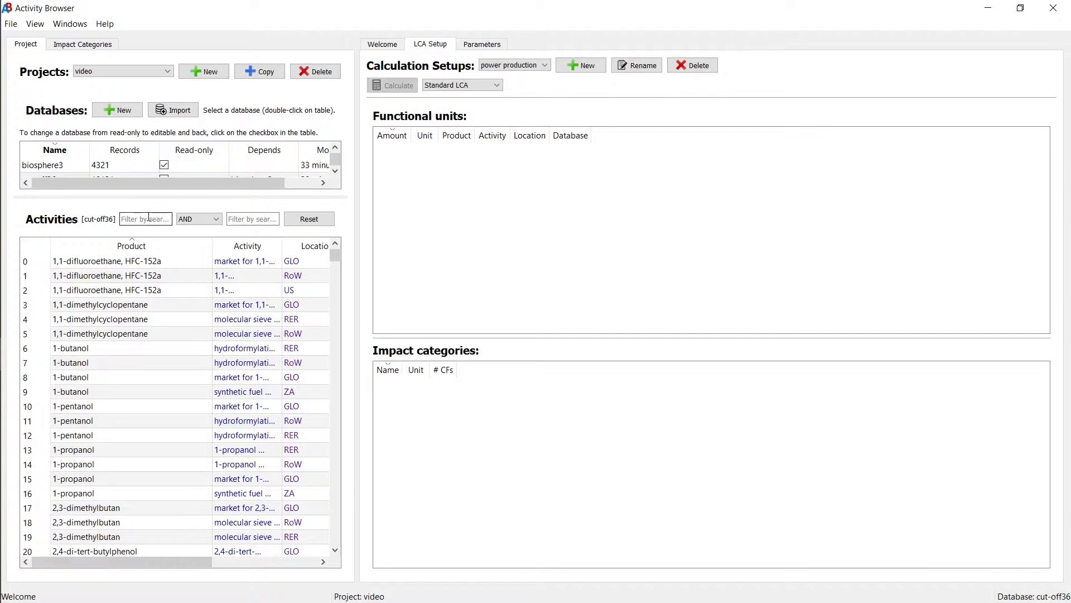
text(electricity)
key(Tab)
key(Tab)
text(high)
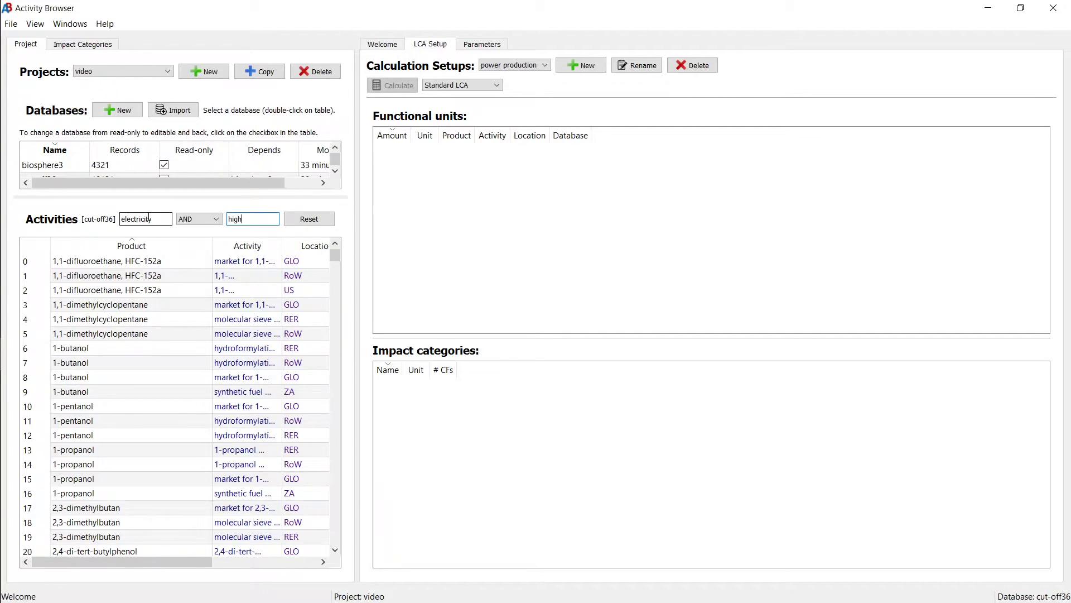
key(Return)
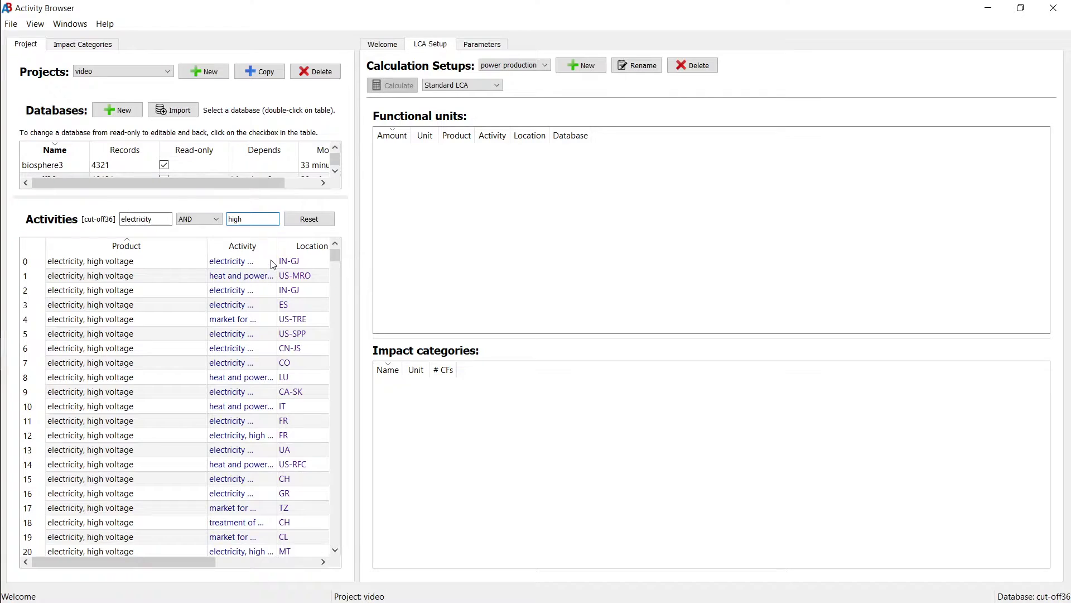
drag(84, 304, 109, 361)
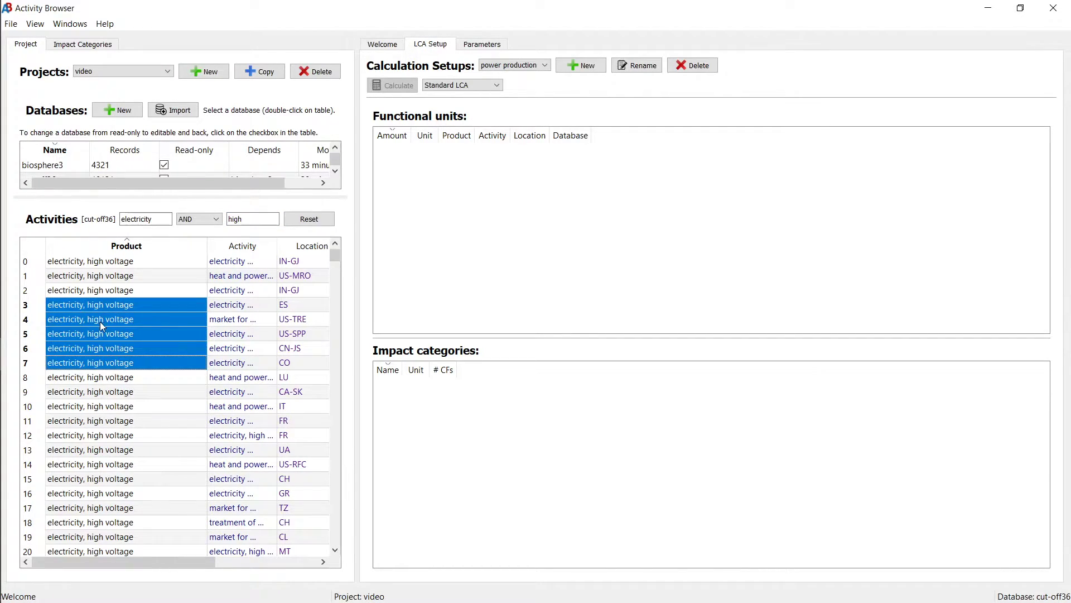
click(181, 338)
shift+click(140, 362)
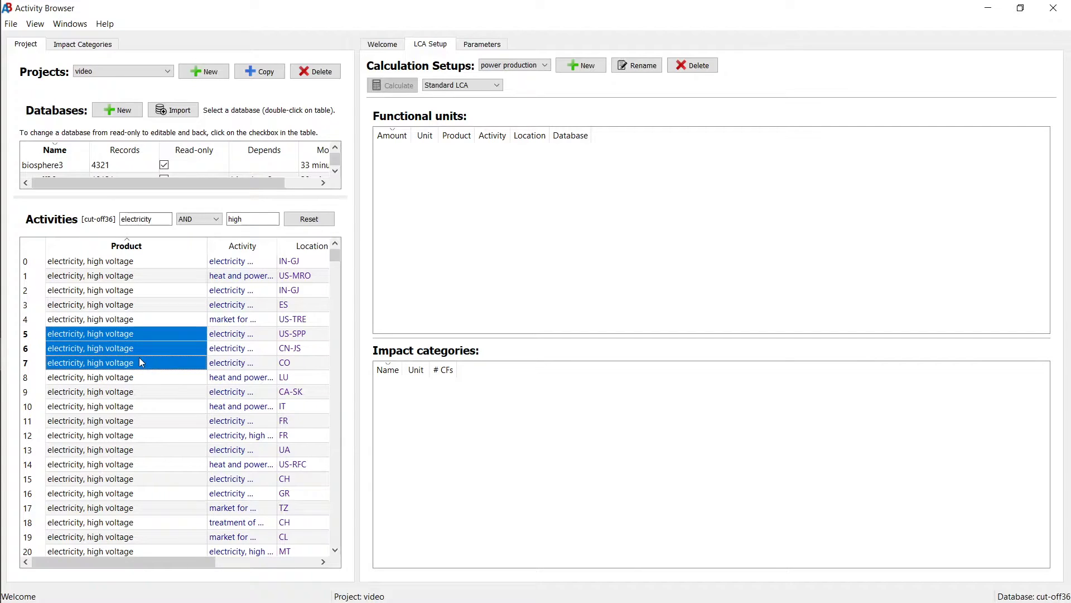
drag(114, 336, 671, 162)
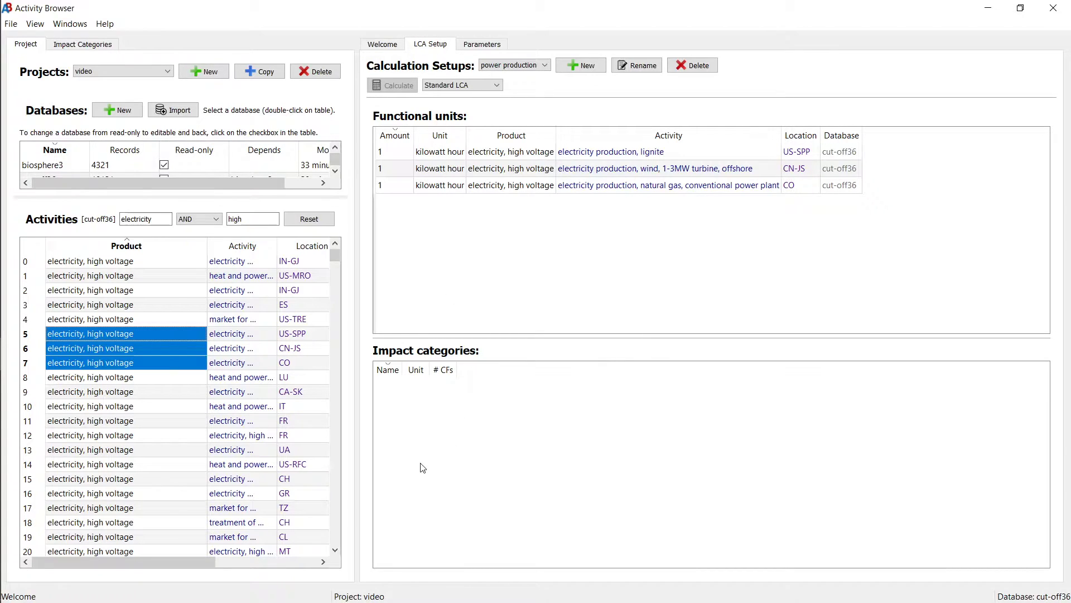
- Filter methods by 'recipe' and add four ReCiPe Midpoint (I) V1.13 categories to the setup
click(98, 46)
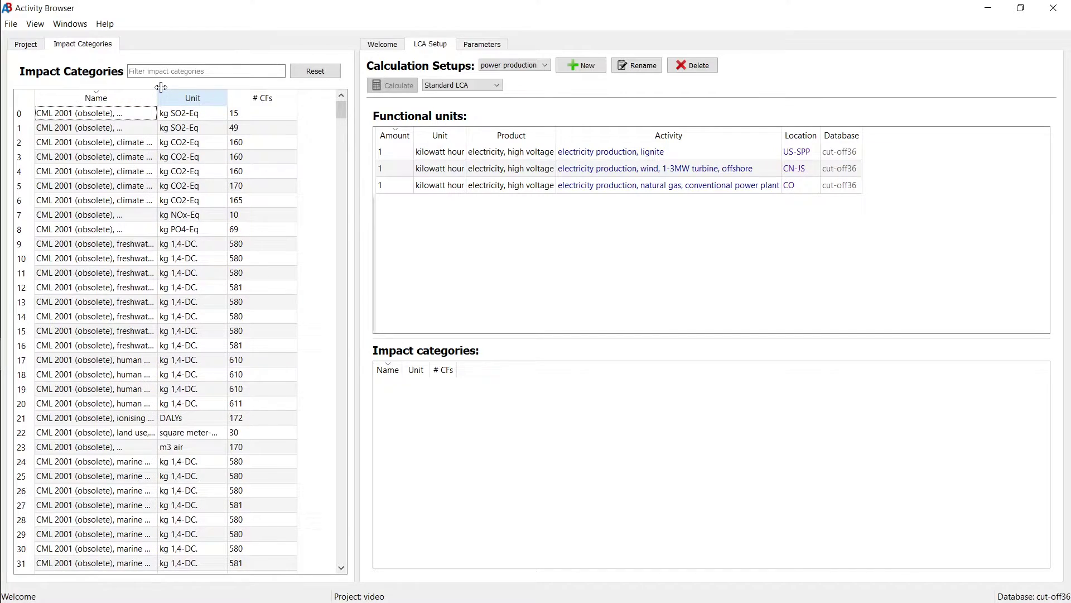
drag(160, 87, 211, 89)
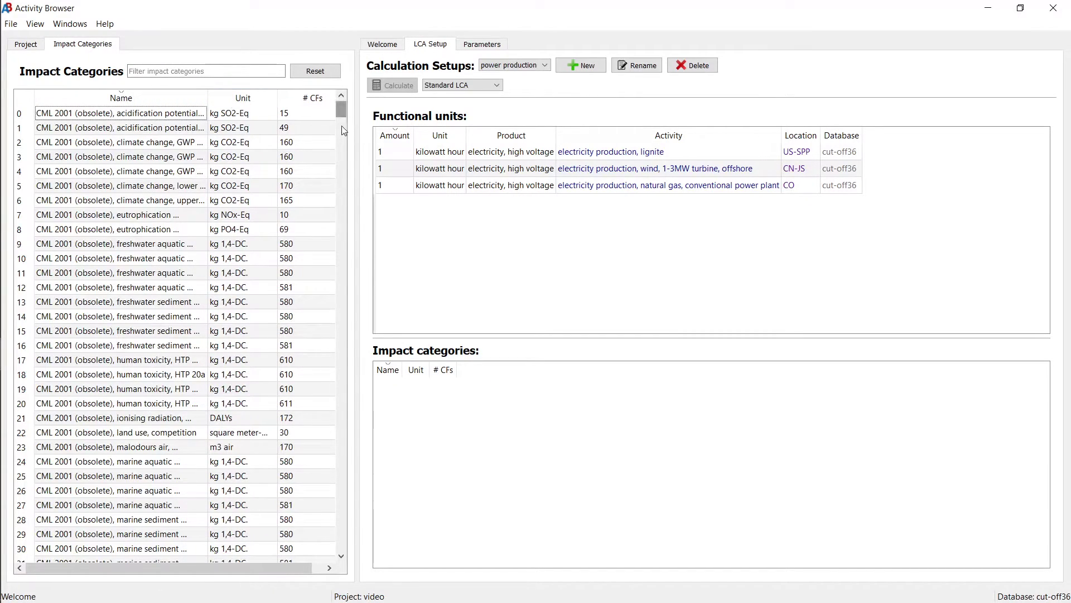
drag(342, 129, 351, 403)
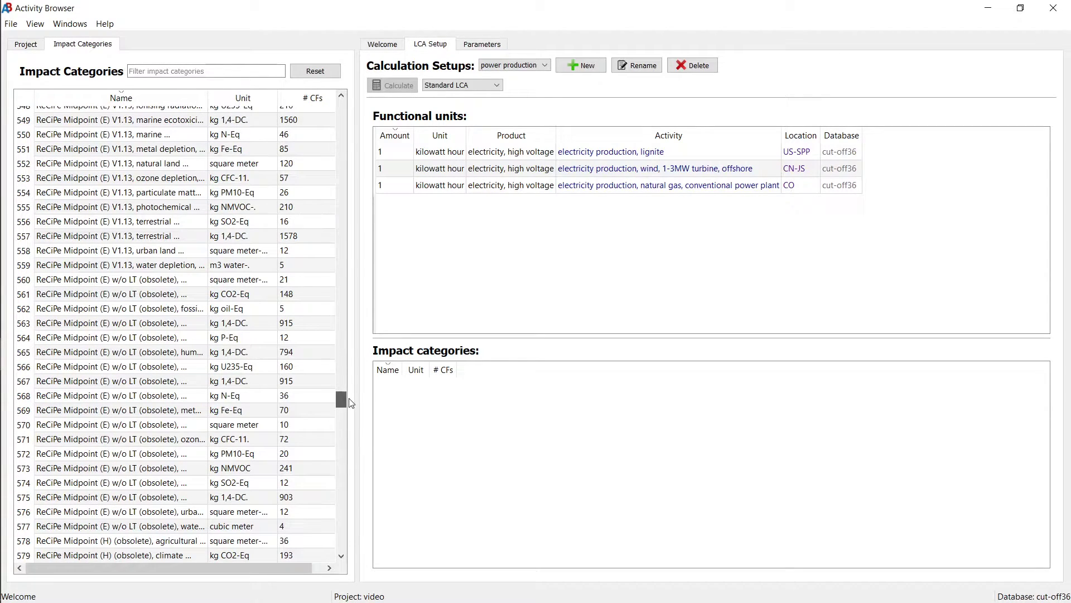
scroll(179, 380, down, 15)
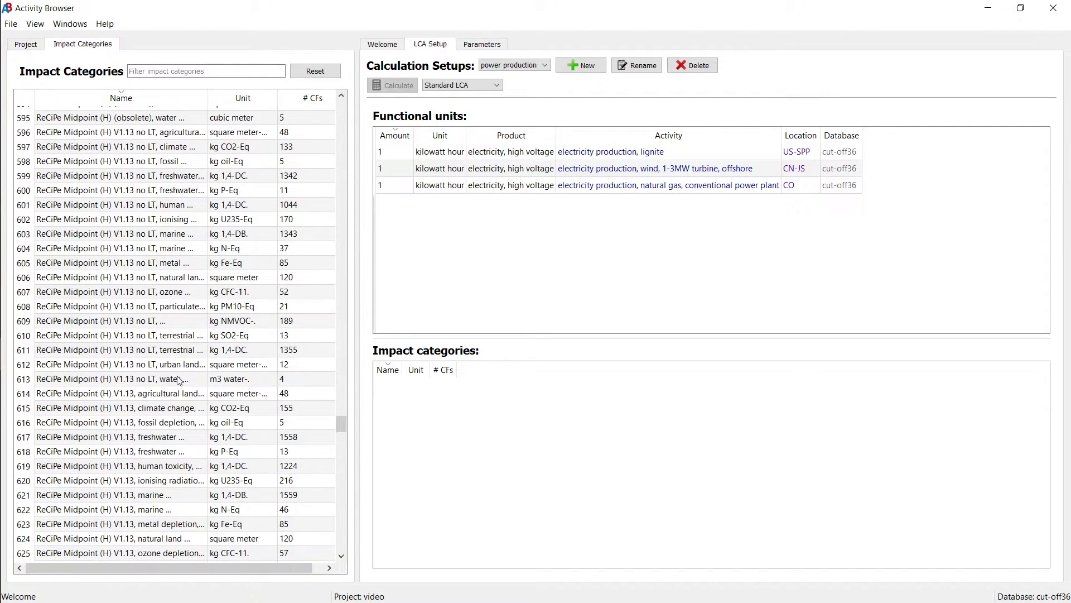
click(178, 70)
text(r)
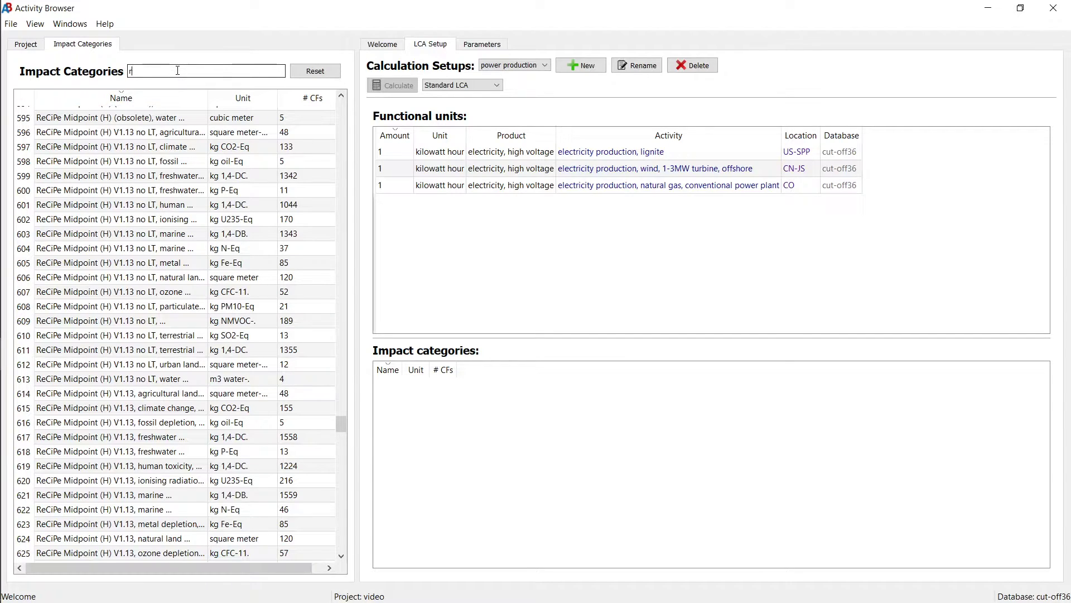
text(ecipe mid)
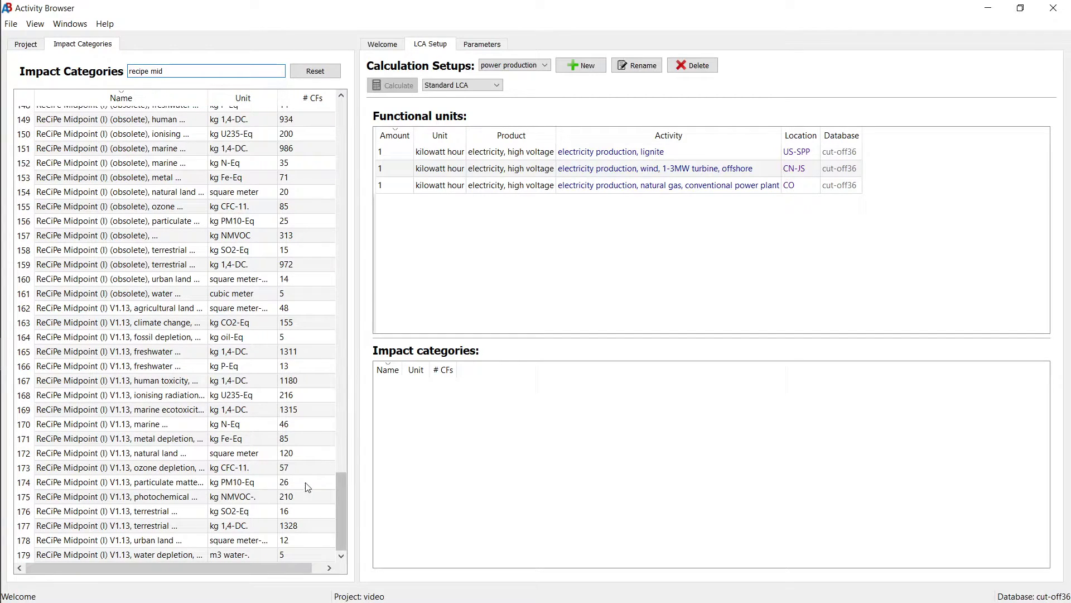
click(144, 311)
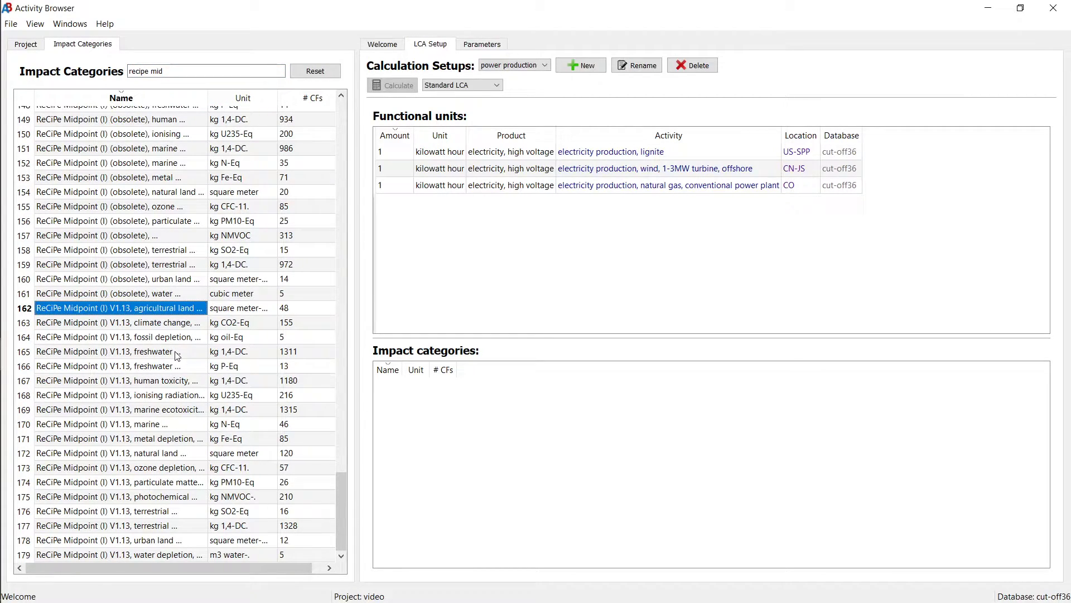
shift+click(176, 352)
drag(122, 312, 568, 470)
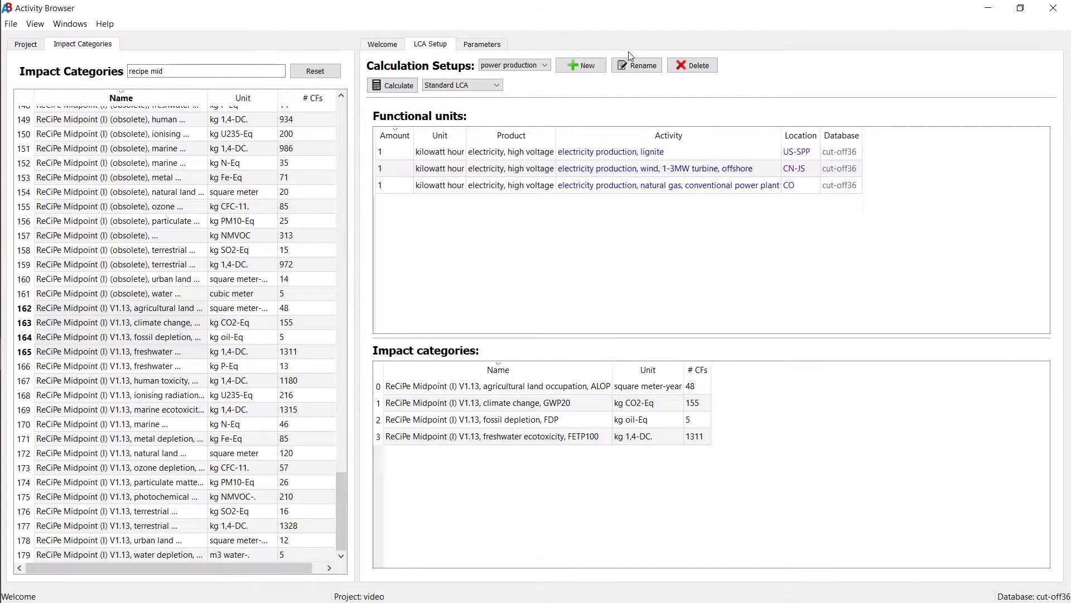
- Calculate the setup and chart climate change, then fossil depletion, in LCA Results
click(398, 87)
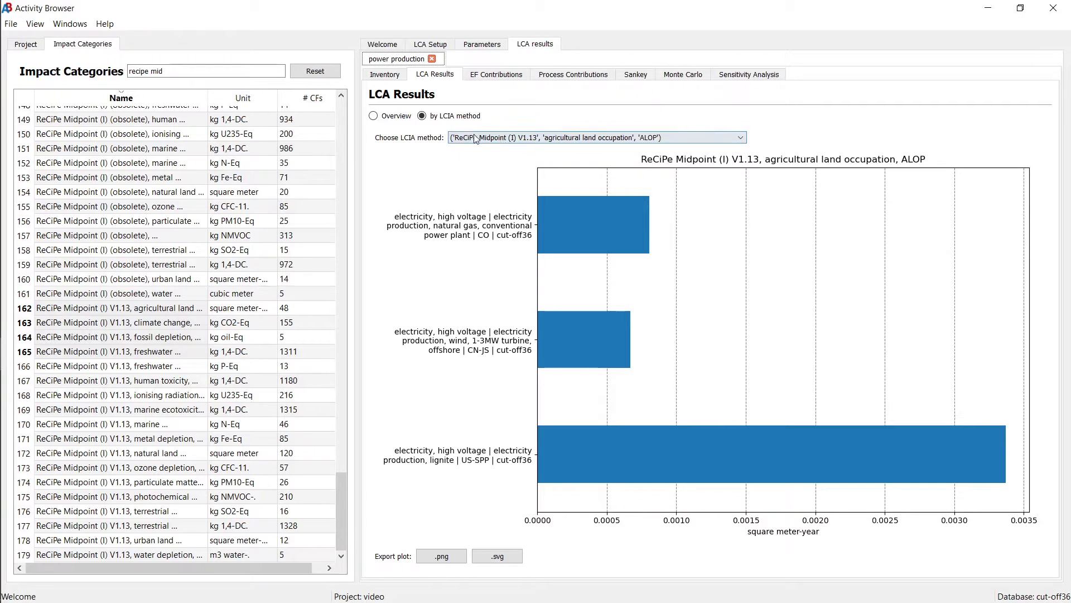
click(545, 139)
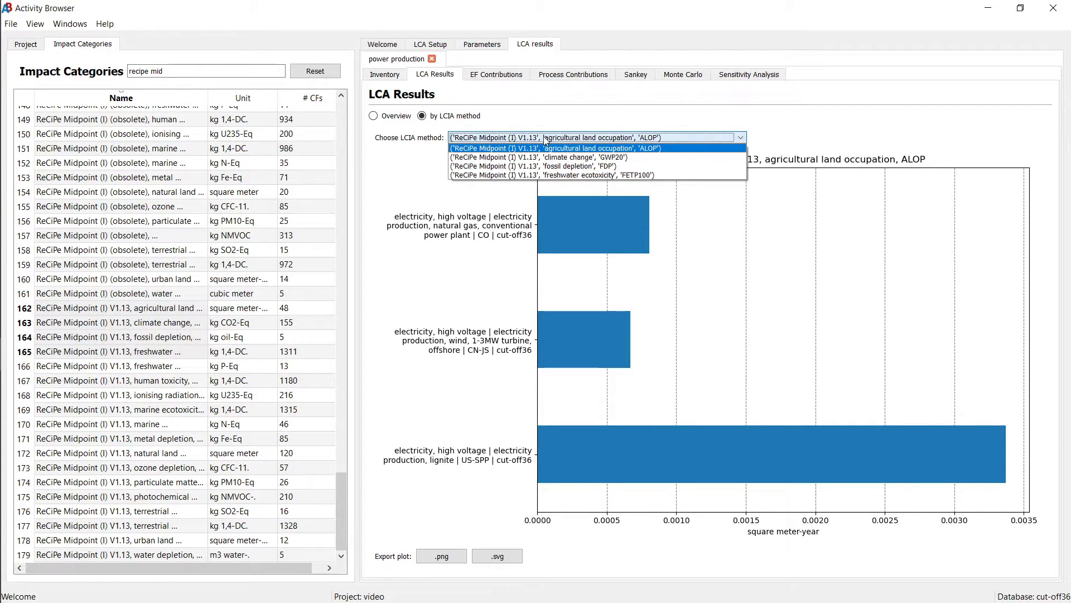
click(559, 158)
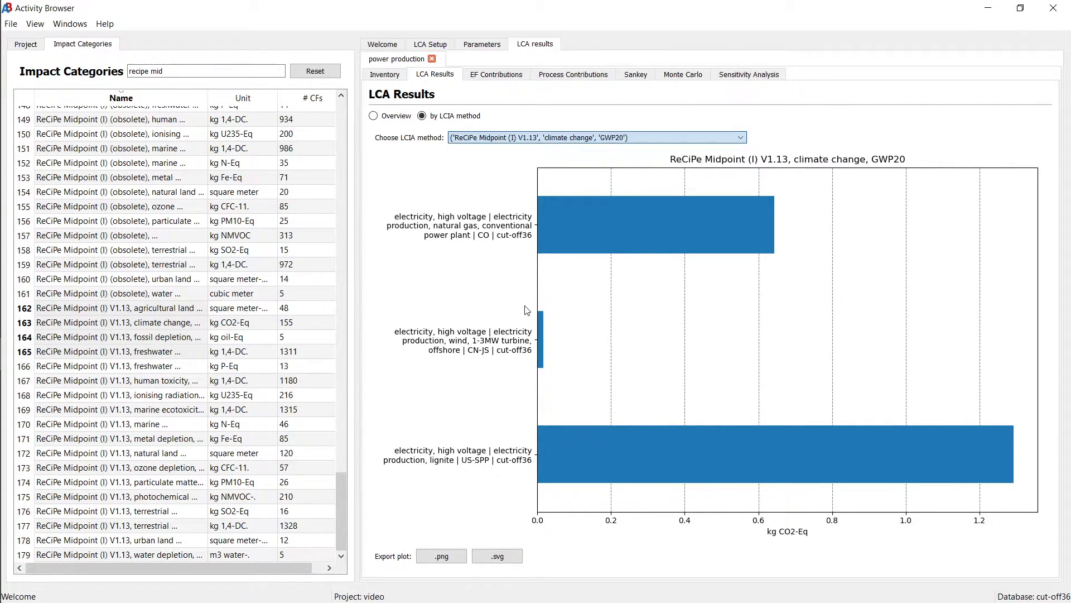
click(564, 142)
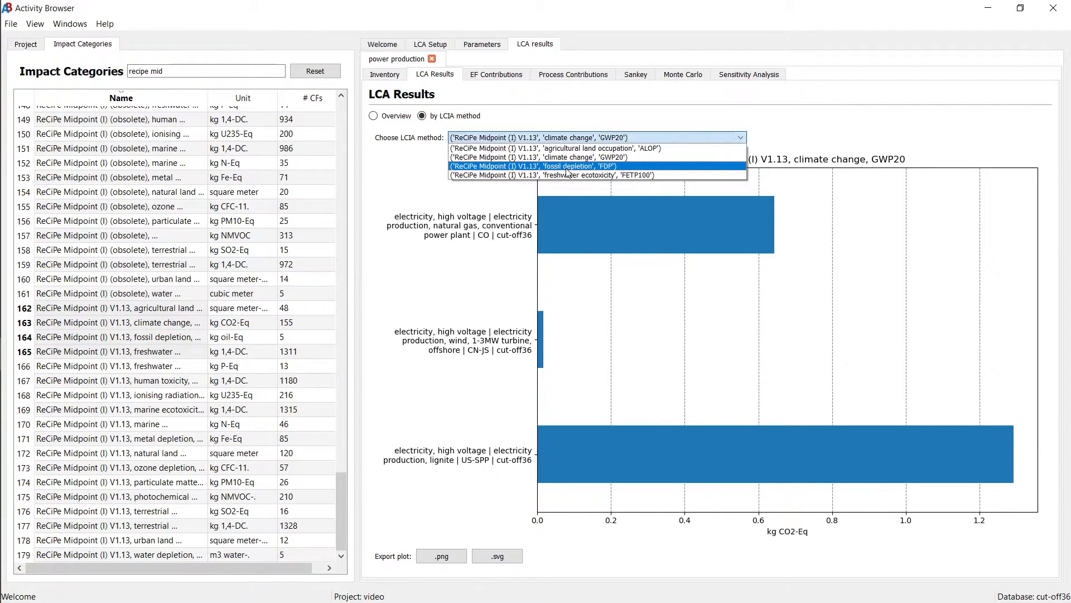
click(569, 165)
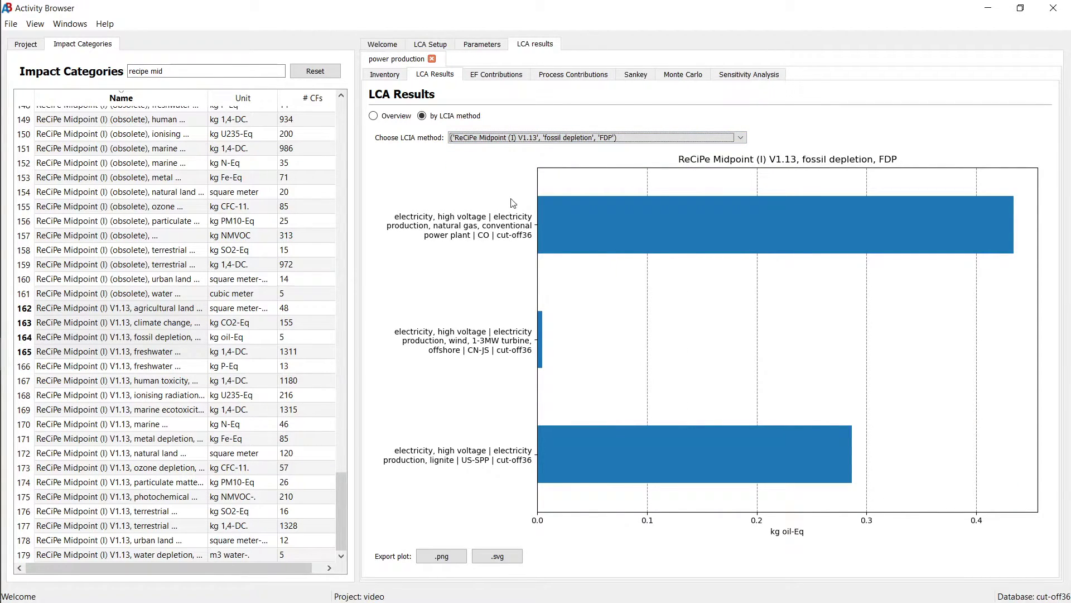
- Show the overview heatmap with results table, toggling table and plot views, and copy the table
click(374, 116)
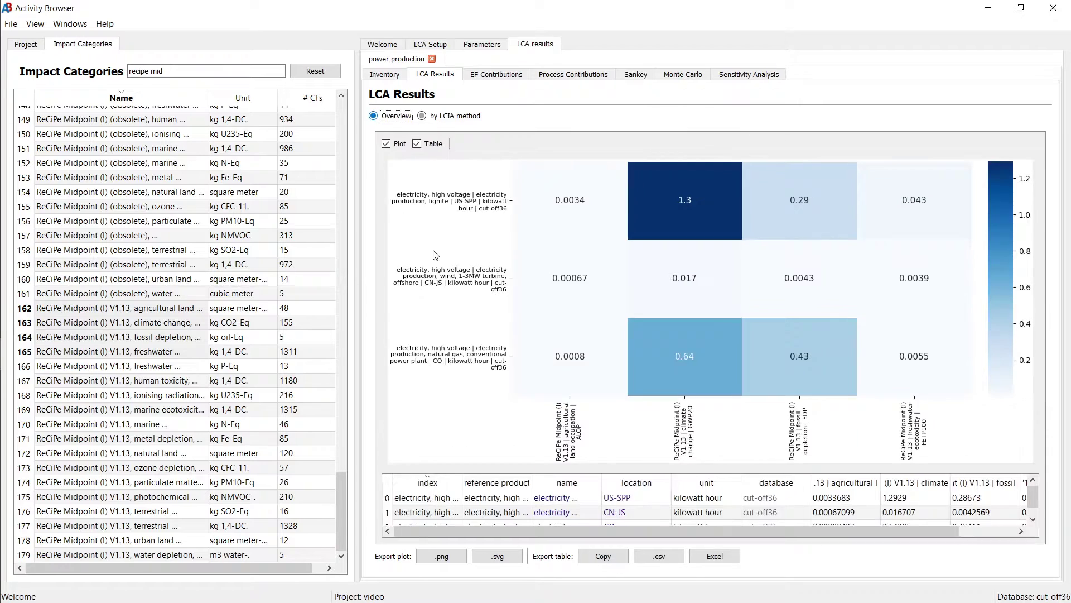
click(417, 144)
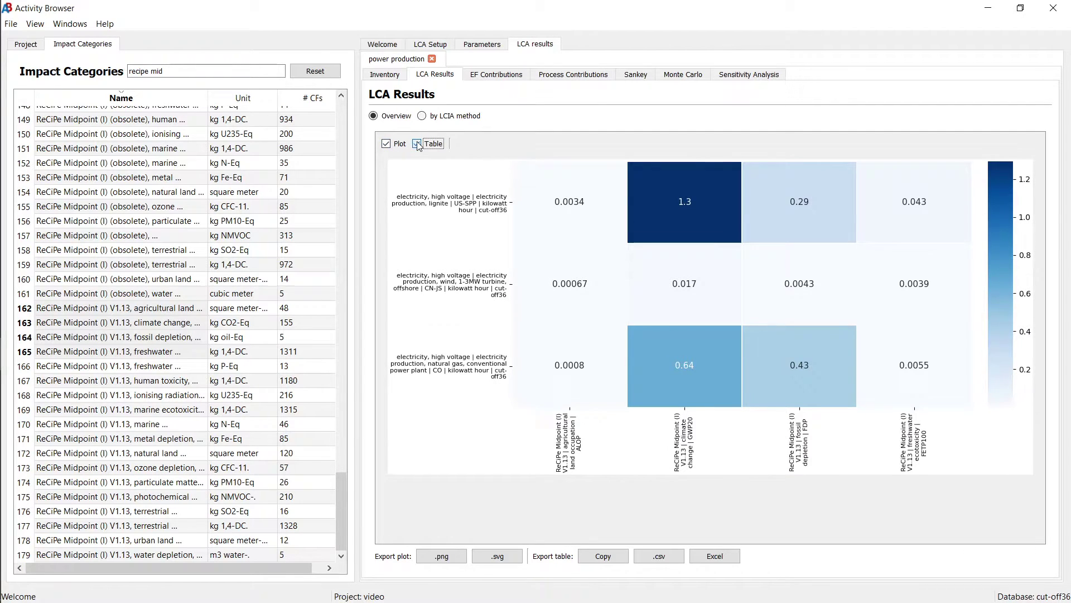
click(417, 144)
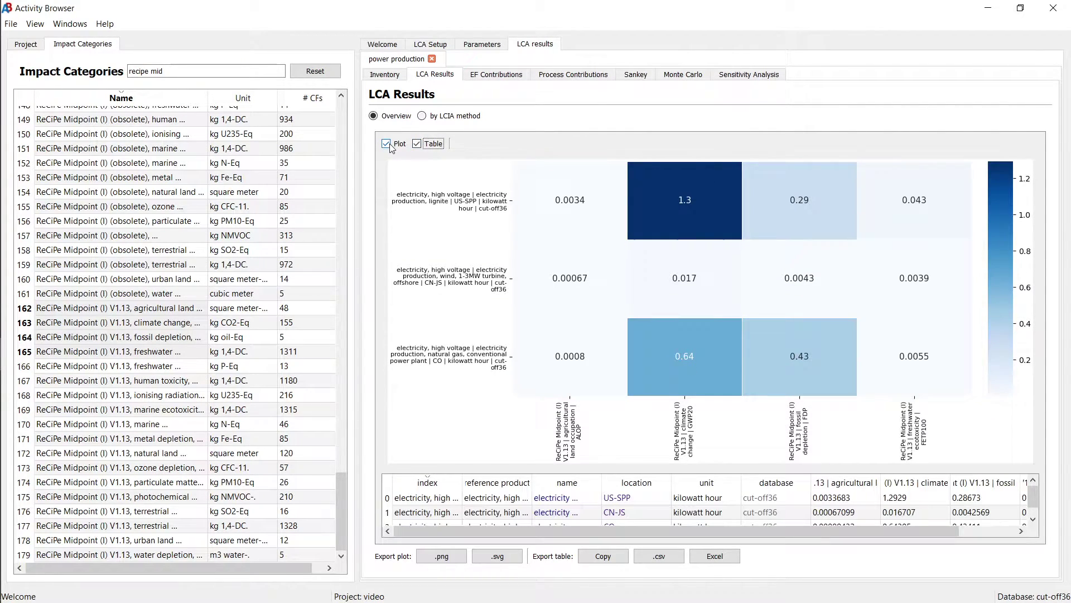
click(386, 144)
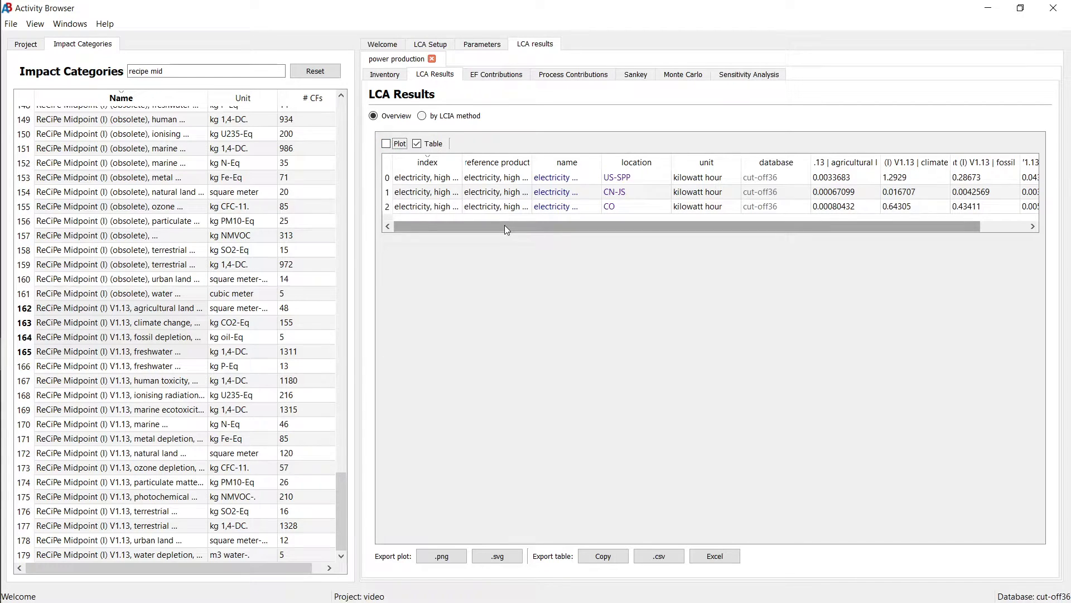
drag(505, 226, 404, 224)
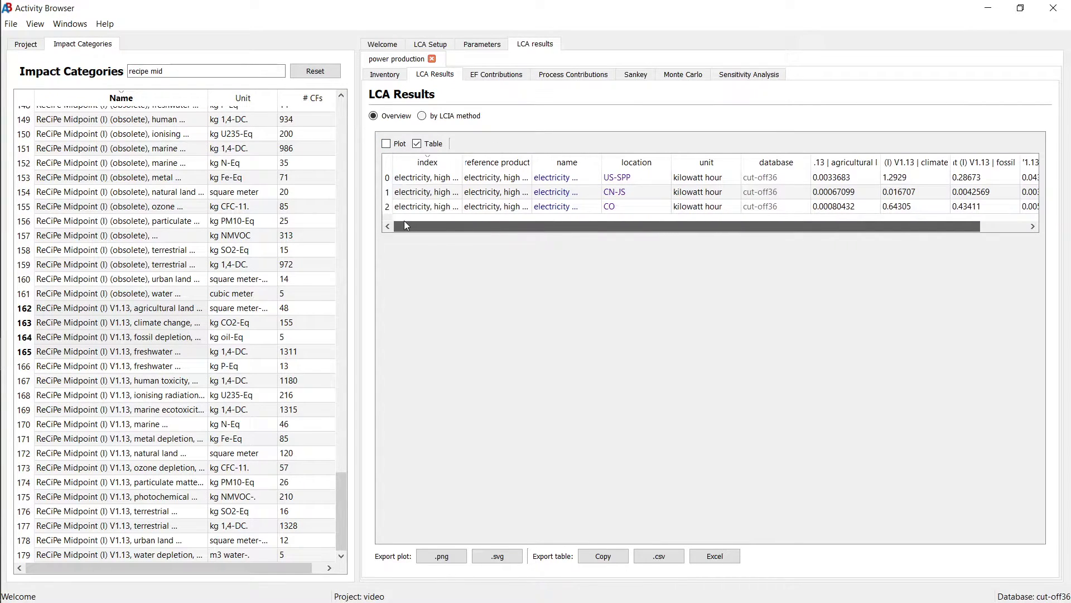
click(386, 144)
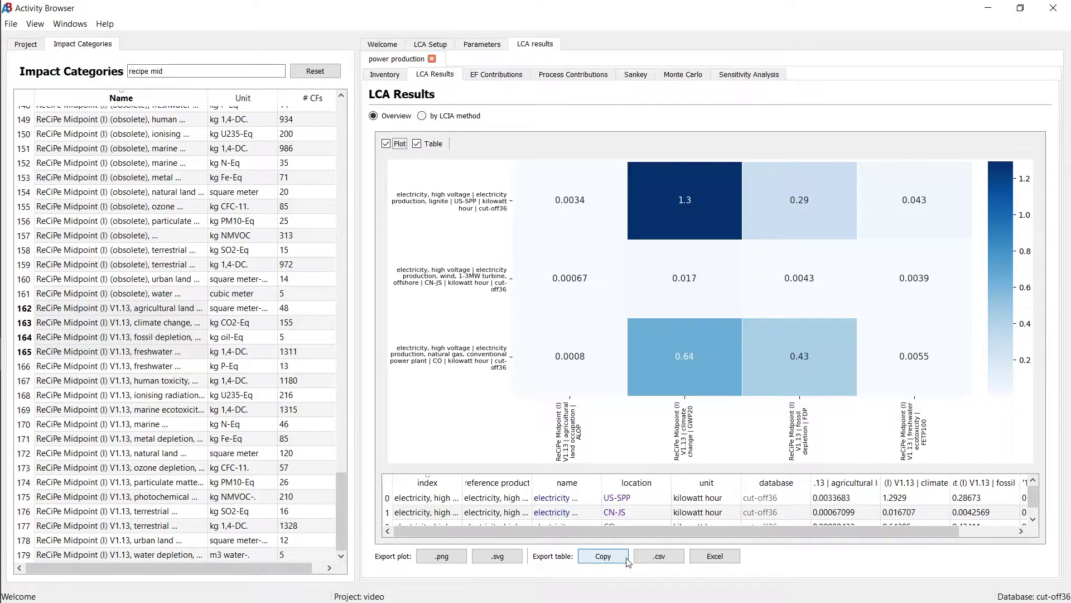
click(602, 557)
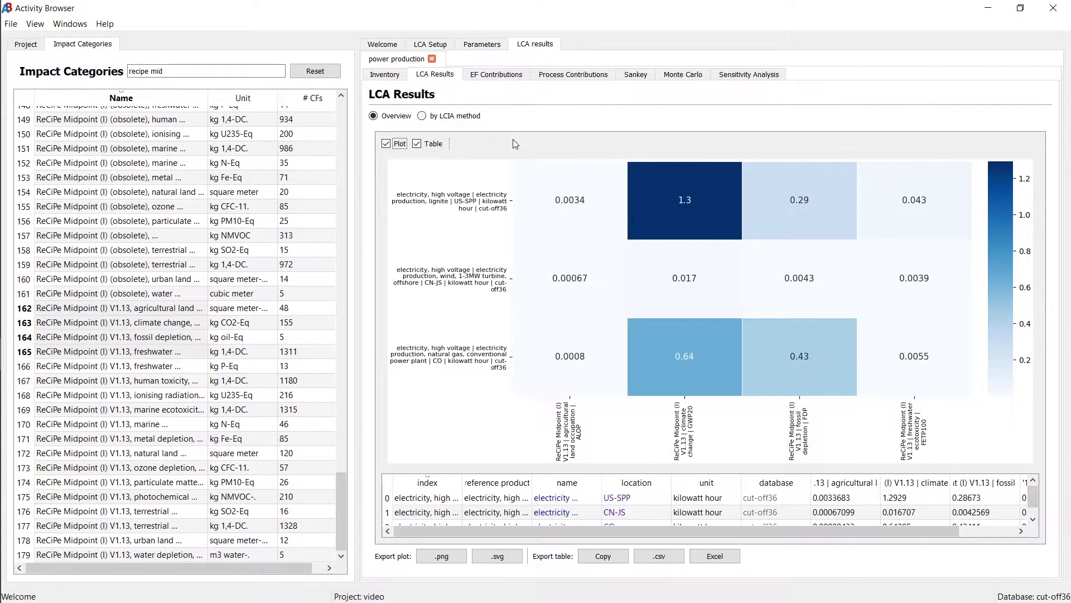
- Browse inventory biosphere flows, then list technosphere flows with the name column widened
click(387, 76)
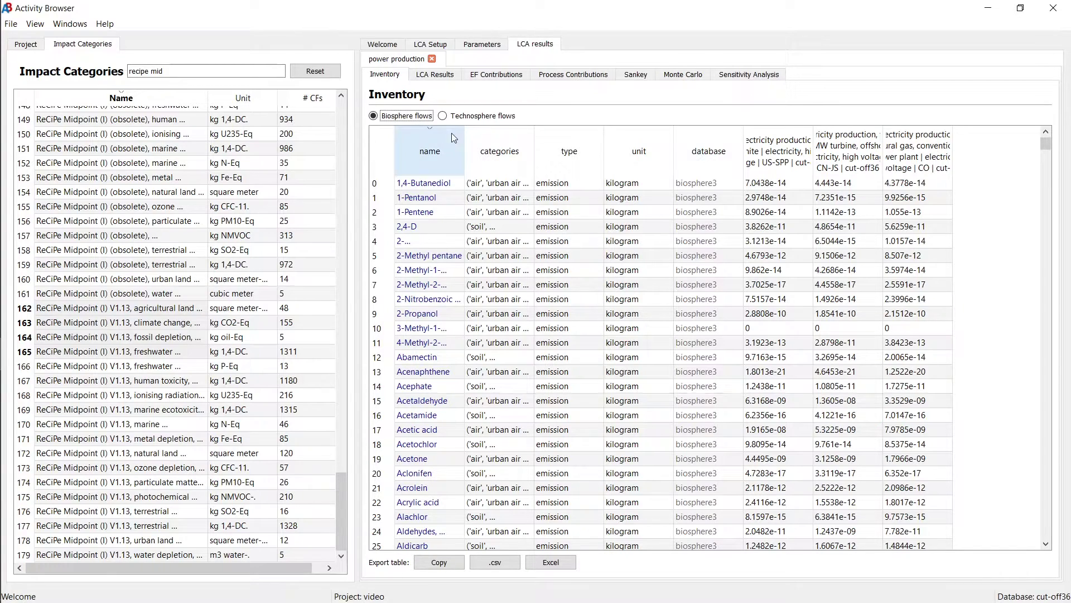
drag(465, 139, 566, 138)
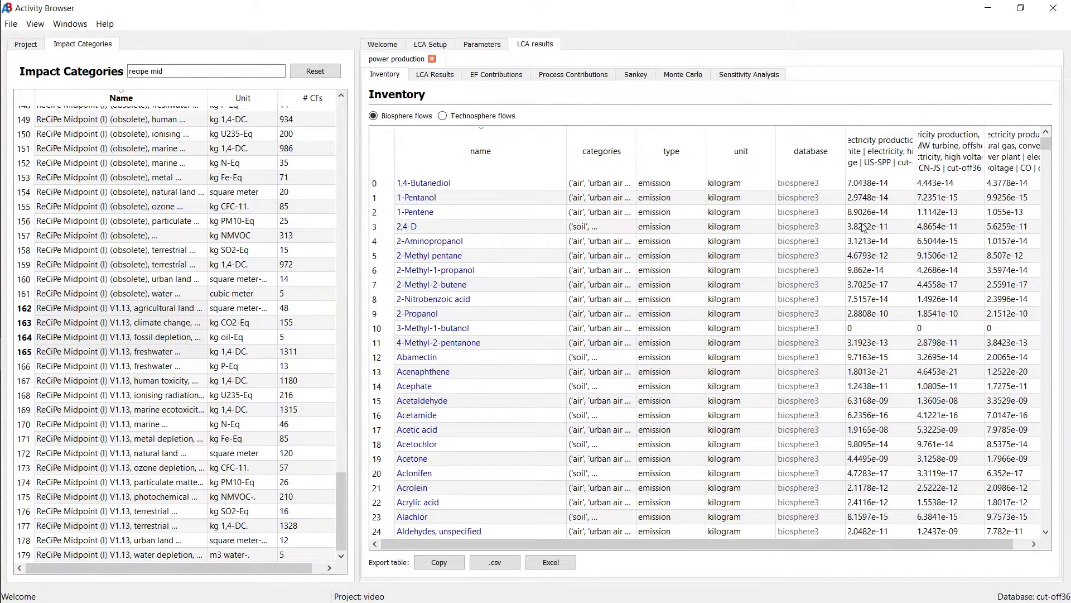
drag(677, 543, 812, 537)
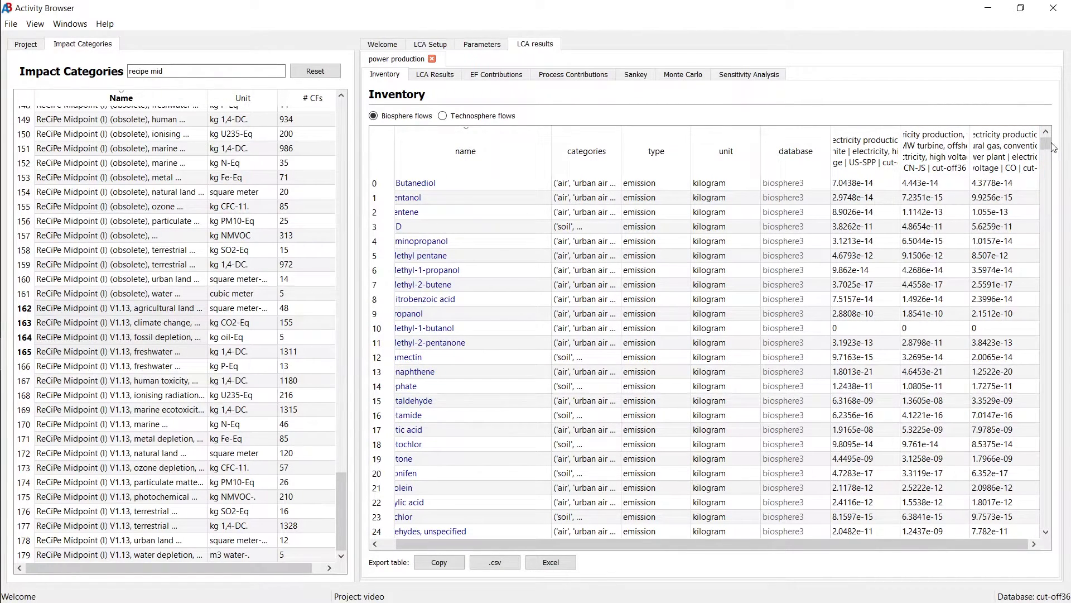
drag(1047, 144, 813, 259)
drag(542, 545, 512, 545)
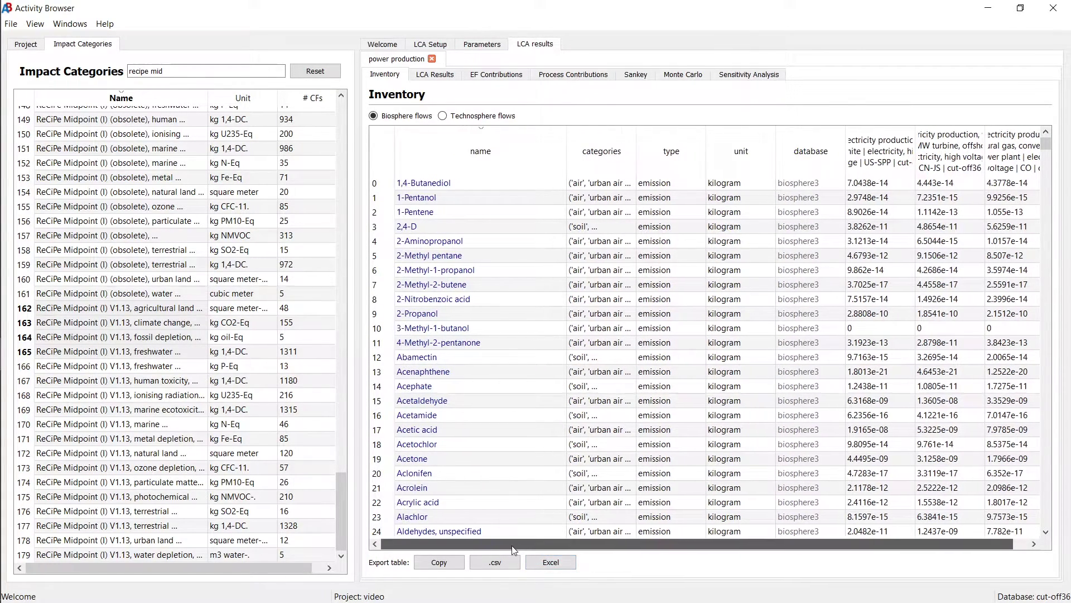
click(443, 117)
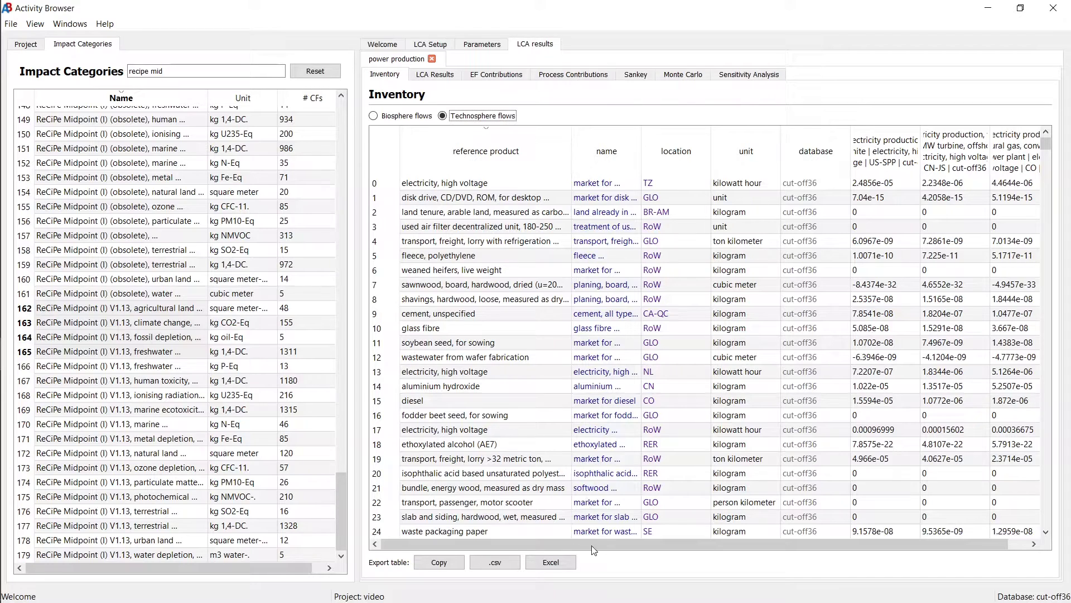
drag(642, 146, 810, 149)
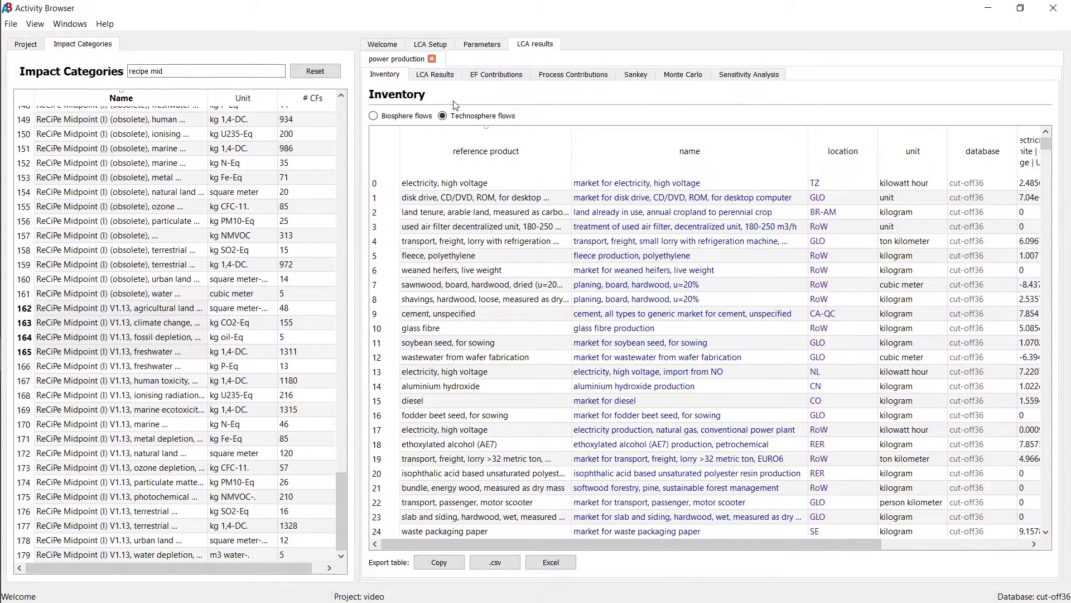
- Show EF contributions for climate change GWP20, trying aggregation by name before reverting to none
click(487, 78)
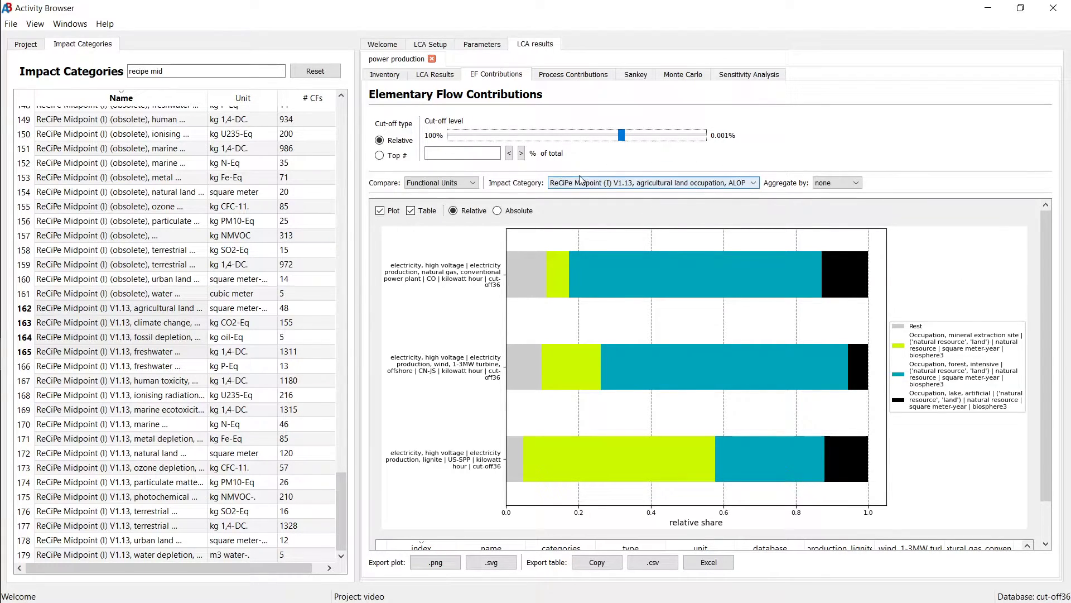
click(606, 183)
click(622, 194)
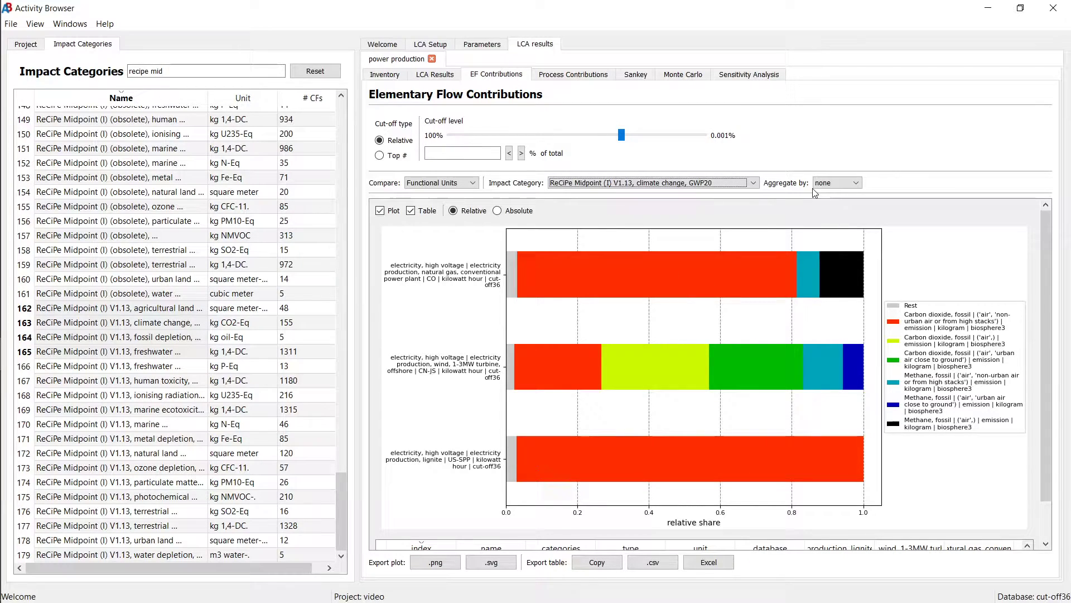
click(837, 183)
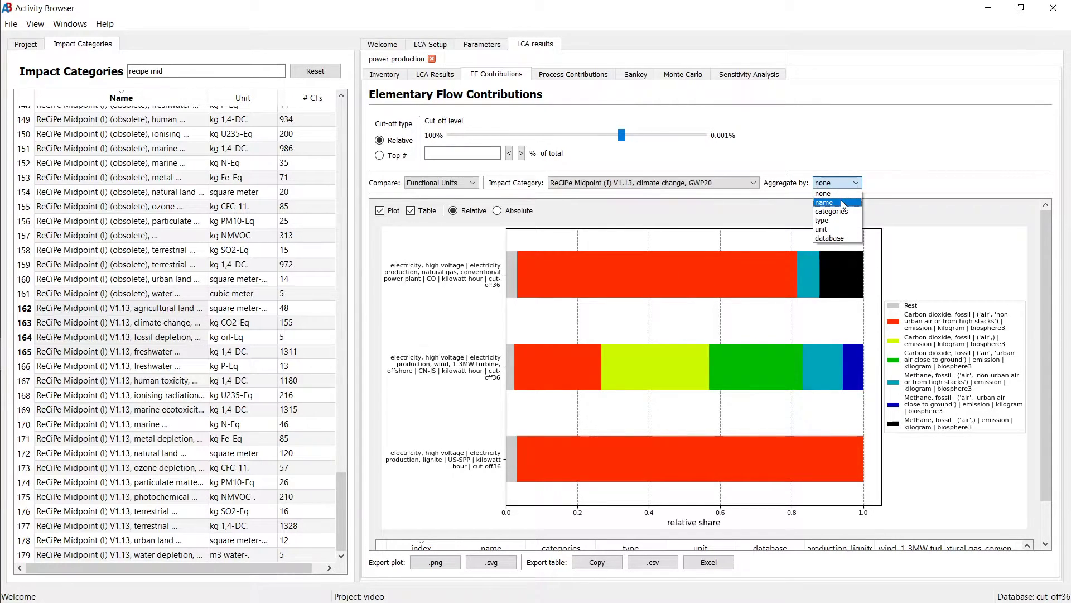
click(842, 202)
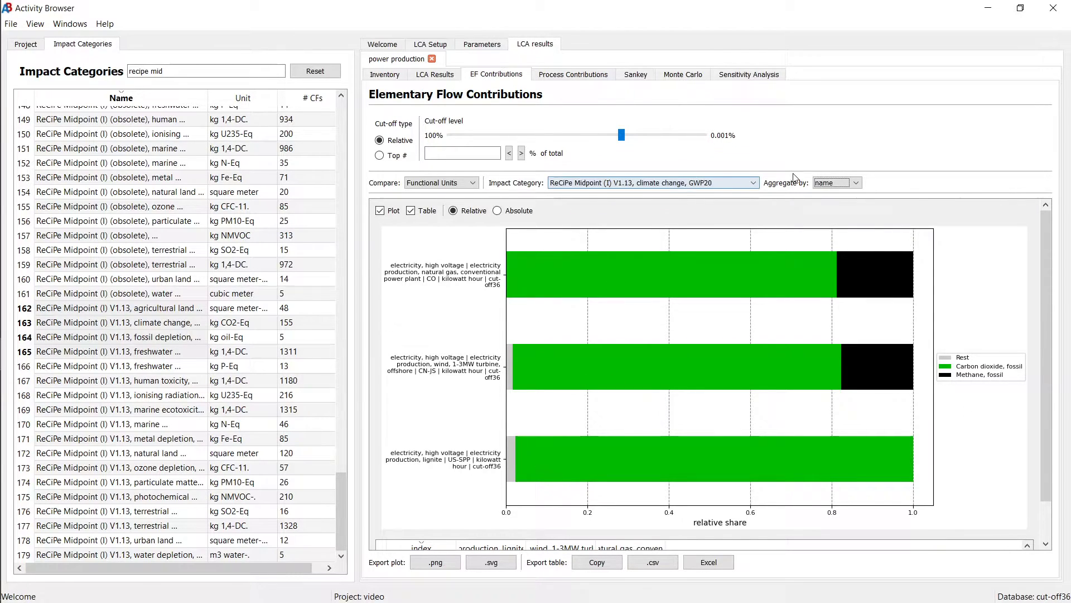
click(834, 183)
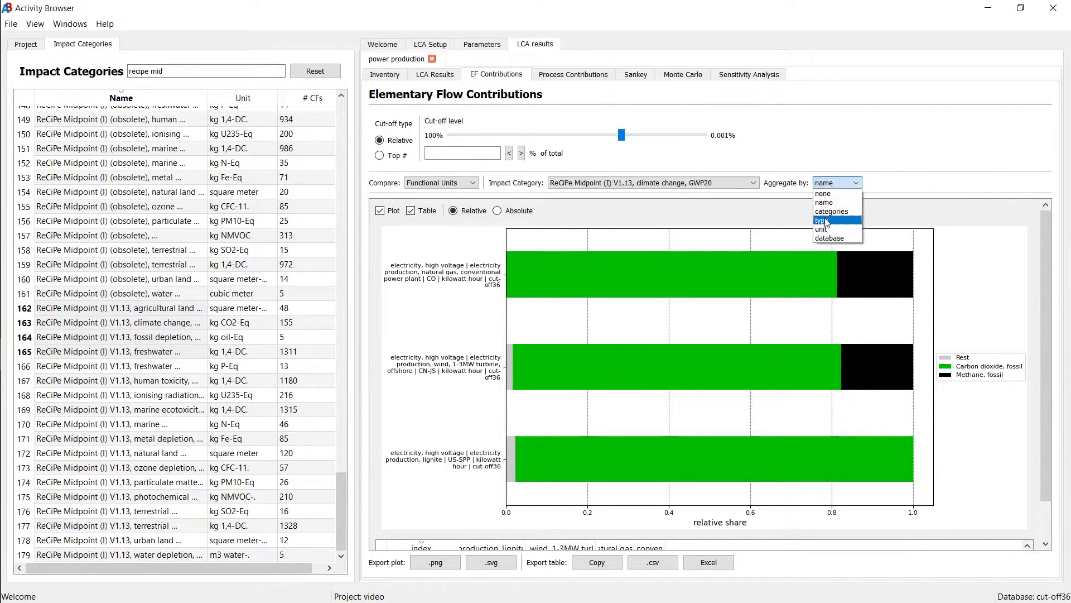
click(824, 193)
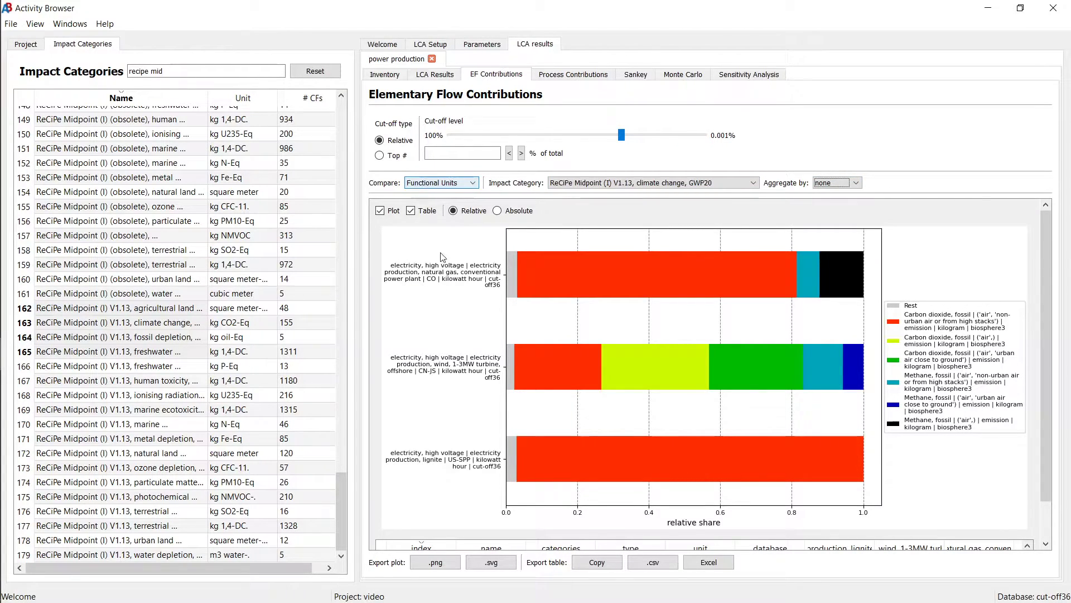
- Compare across impact categories instead, viewing offshore wind then lignite electricity
click(472, 183)
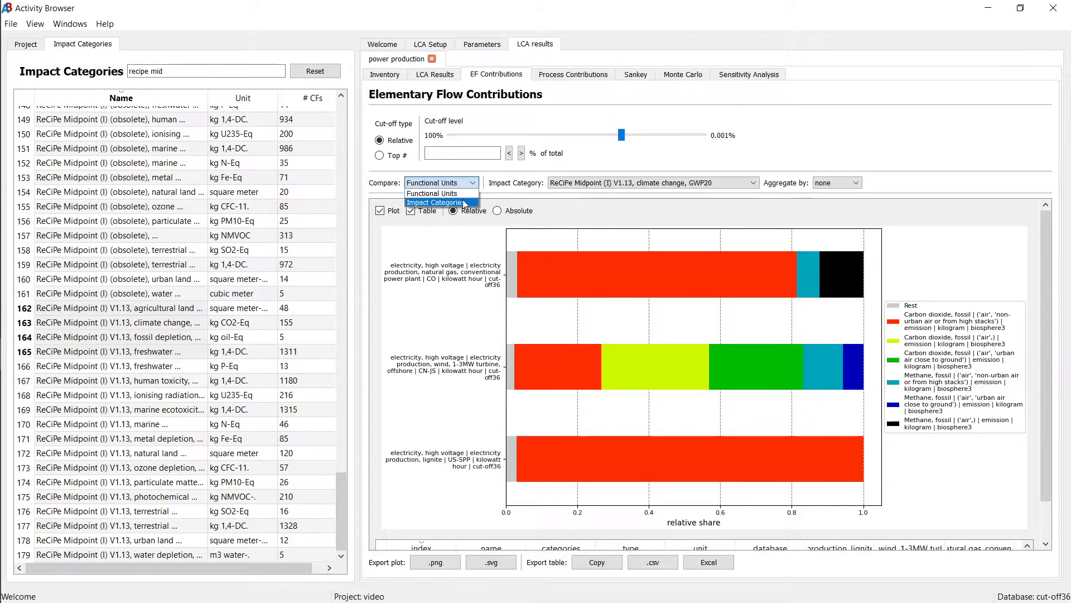
click(436, 202)
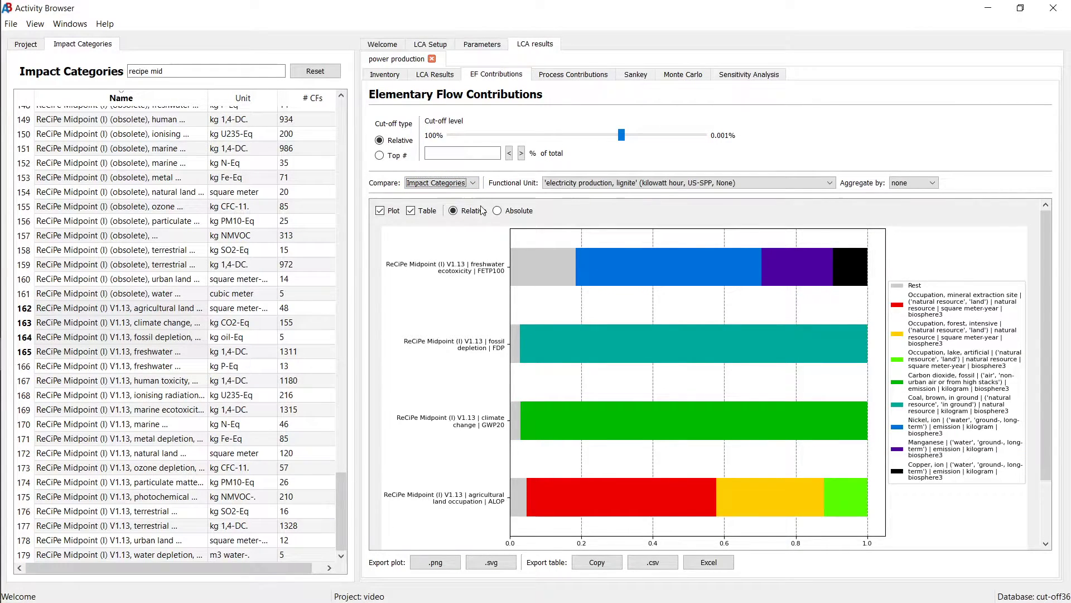
click(580, 188)
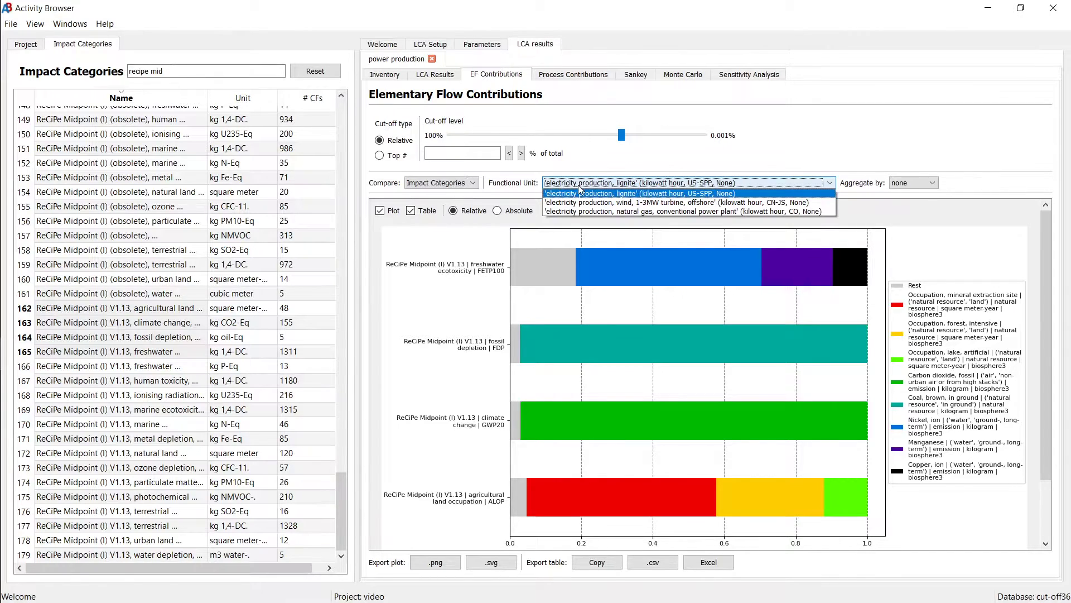
click(599, 206)
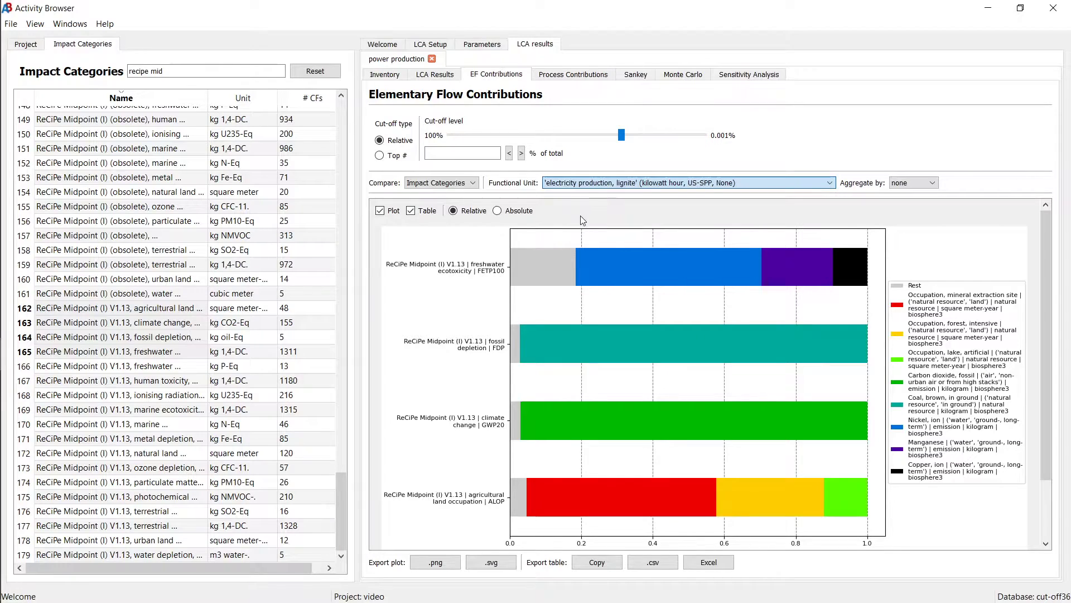
click(650, 182)
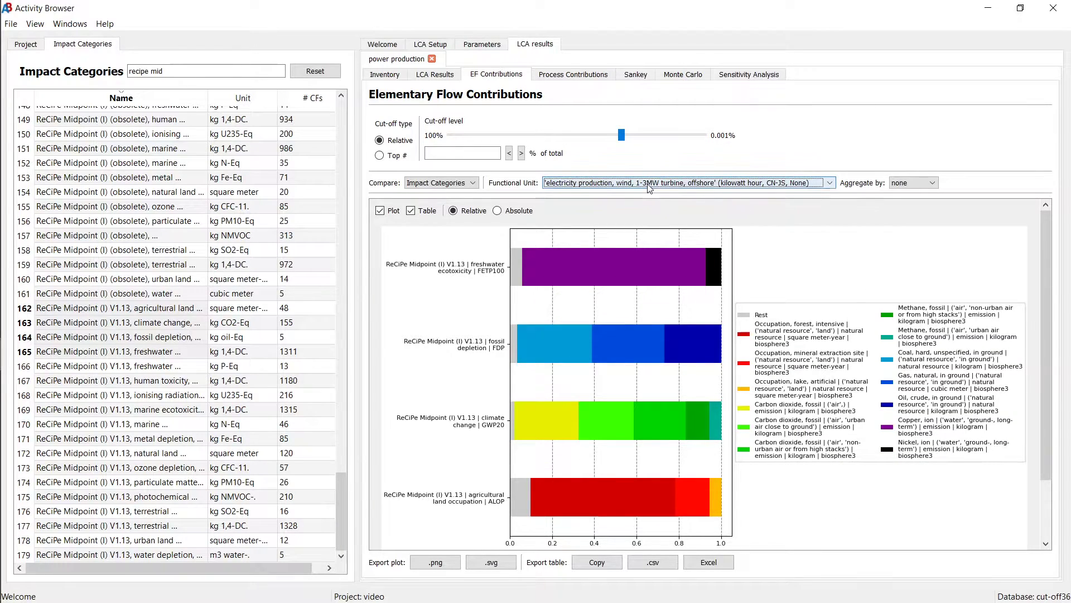
click(641, 192)
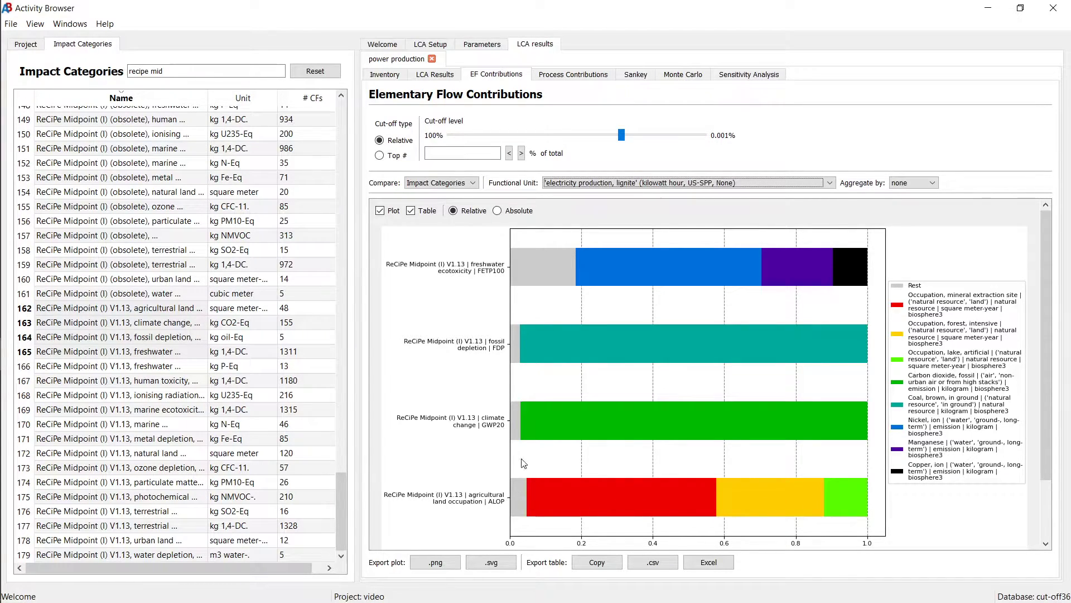
- Compare the three electricity units again with contributions in absolute kg CO2-Eq
click(498, 211)
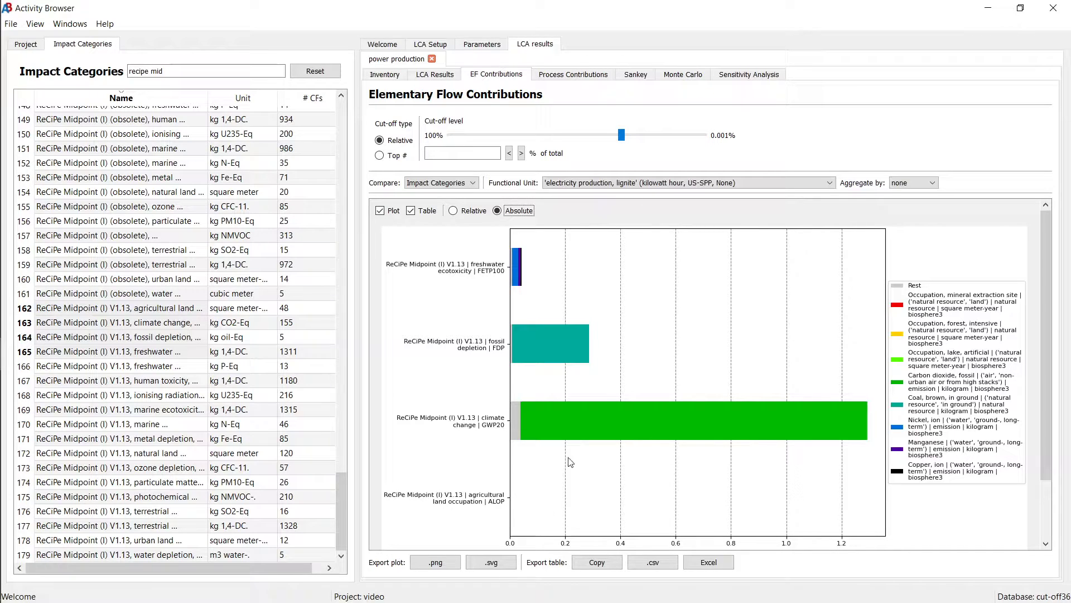
click(453, 211)
click(453, 184)
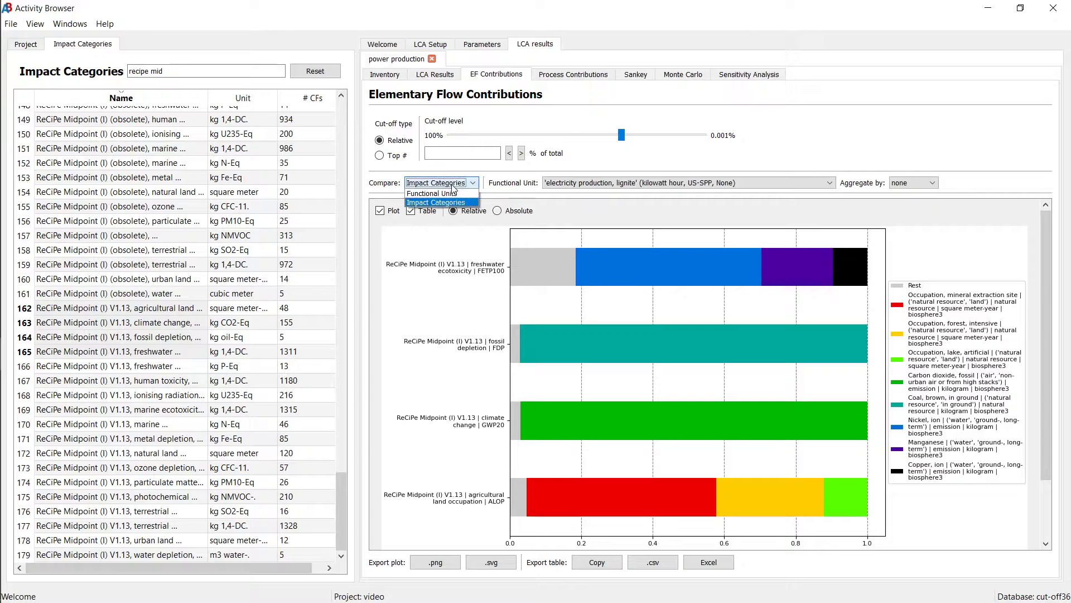
click(454, 193)
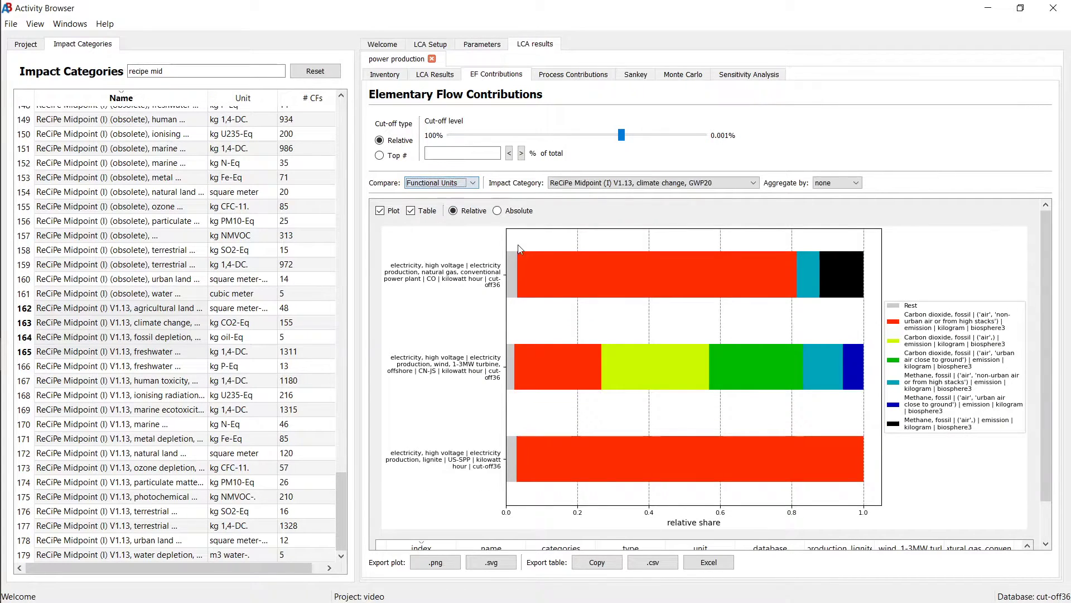
click(508, 213)
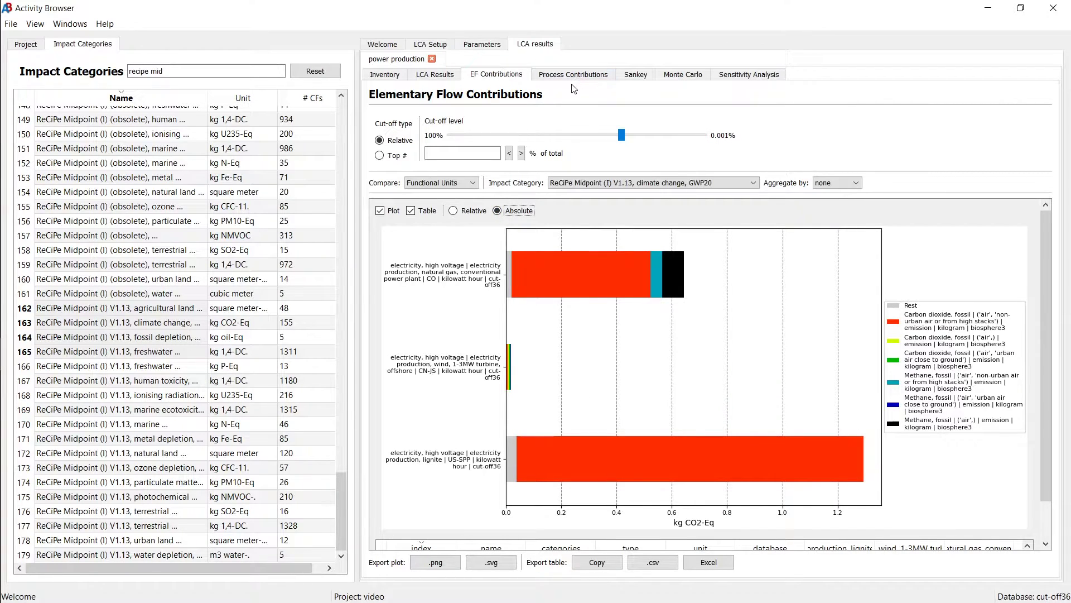
- Show process contributions for the climate change GWP20 category
click(575, 75)
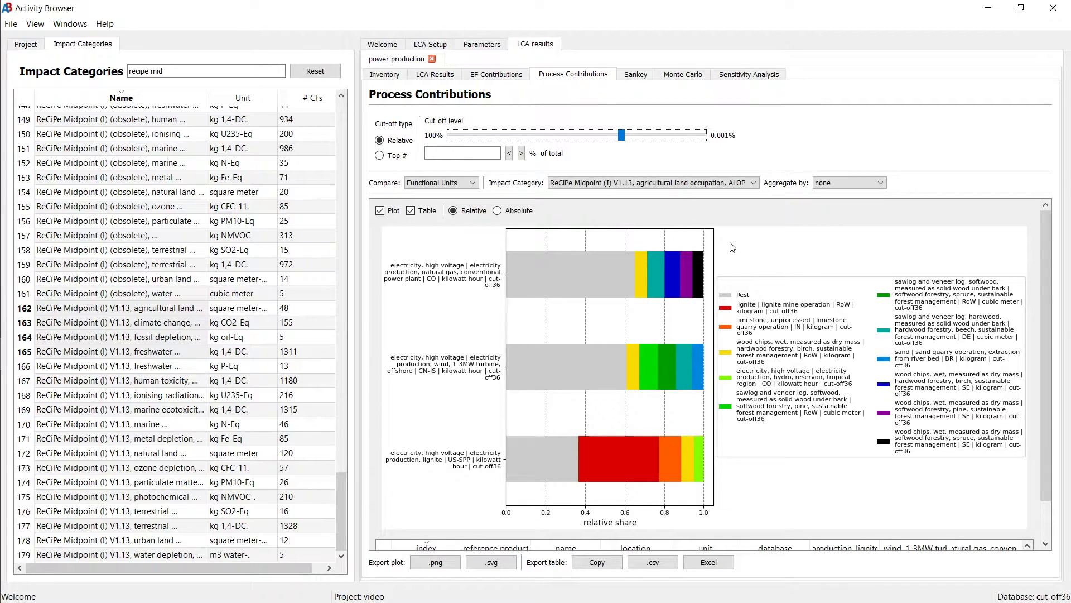
click(642, 183)
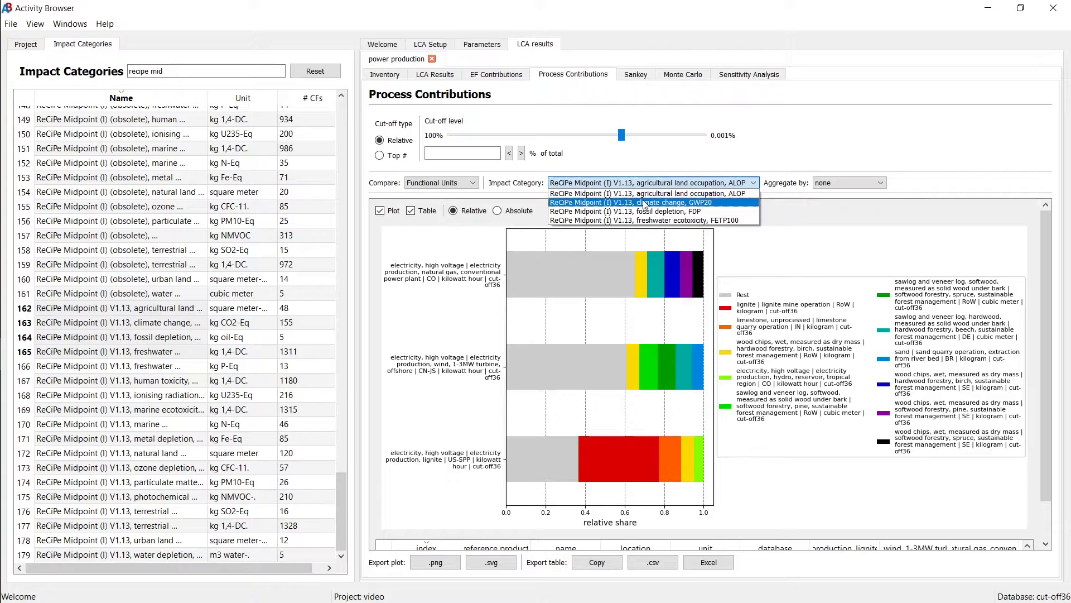
click(645, 203)
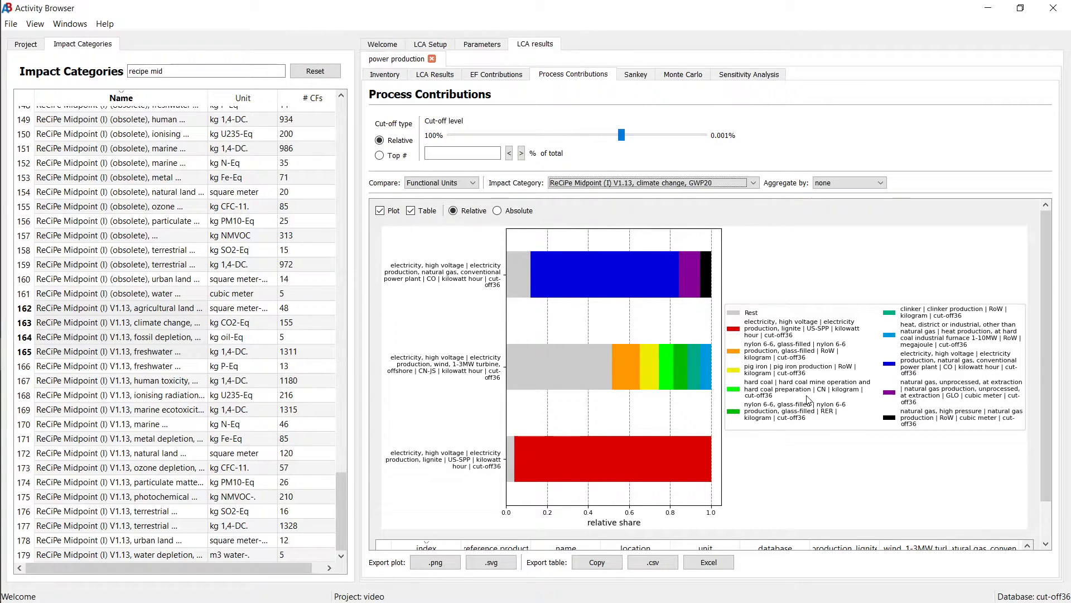
- Aggregate process contributions by reference product, then location, checking absolute values before returning to relative
click(848, 184)
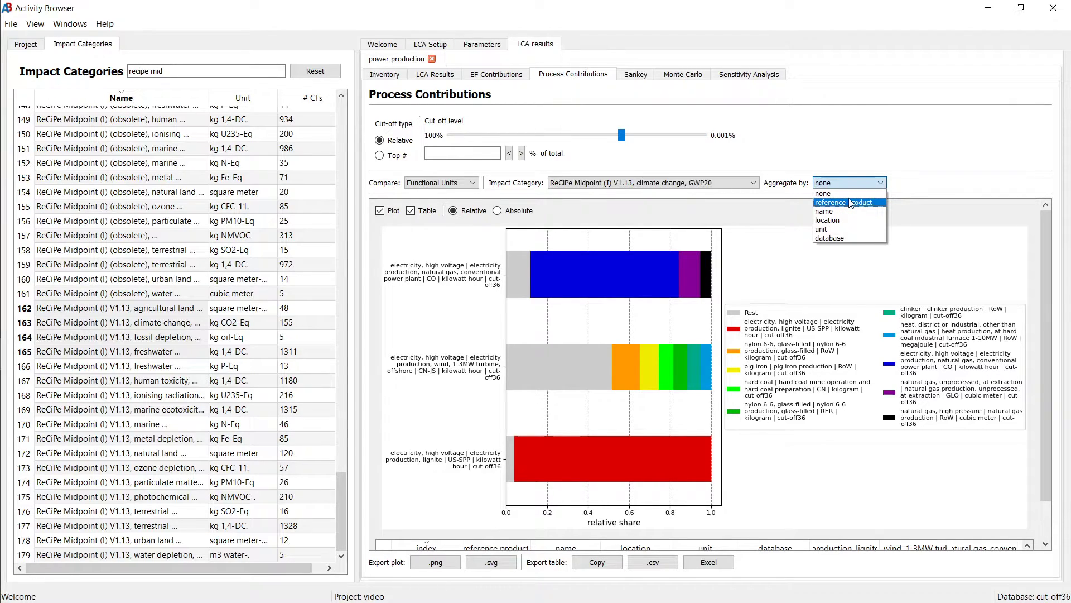
click(849, 202)
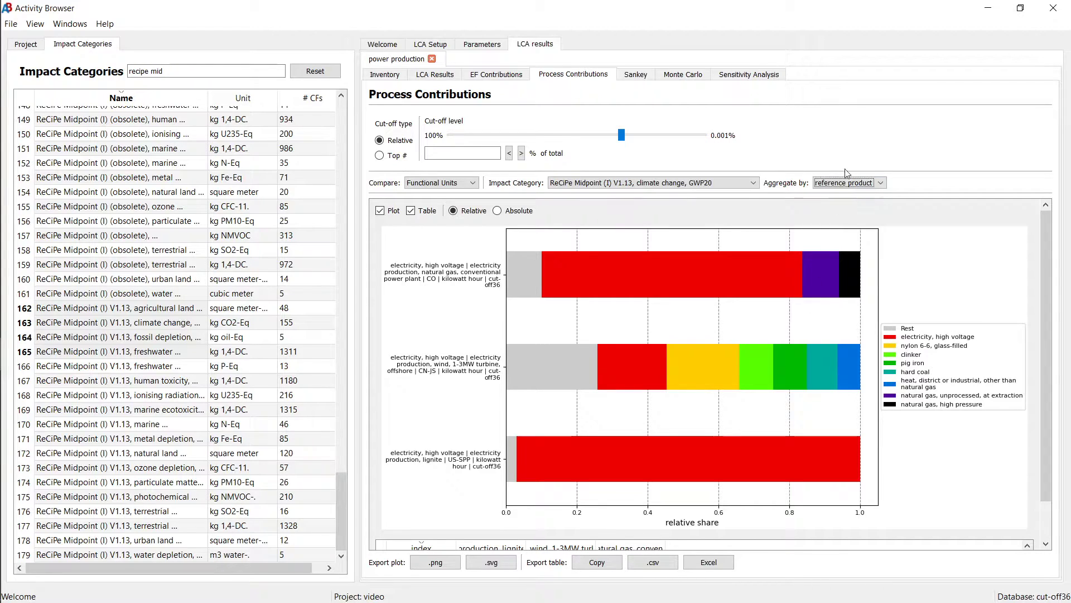
click(846, 182)
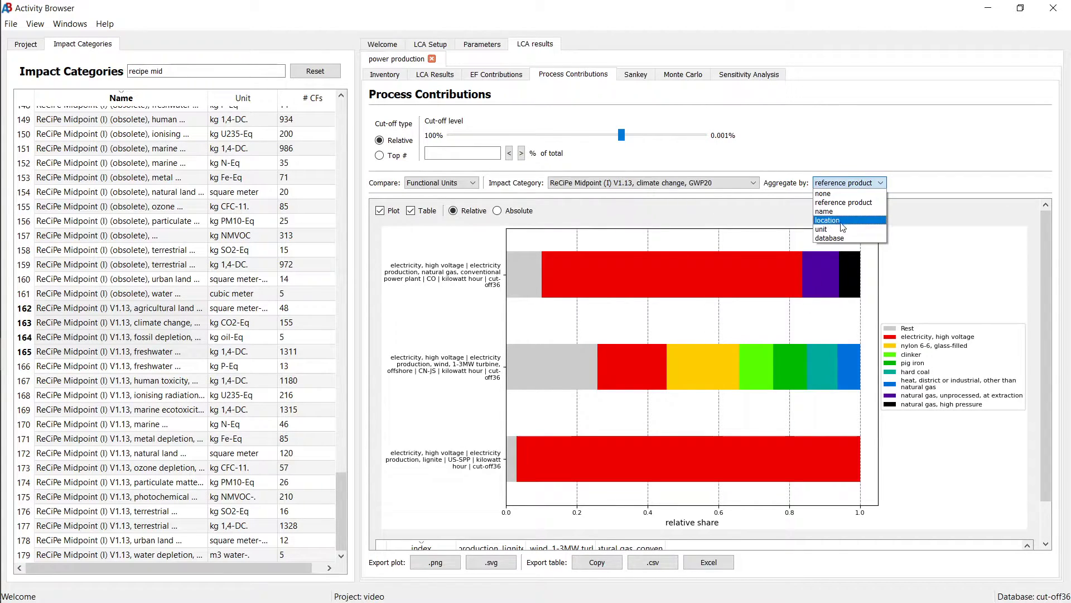
click(835, 222)
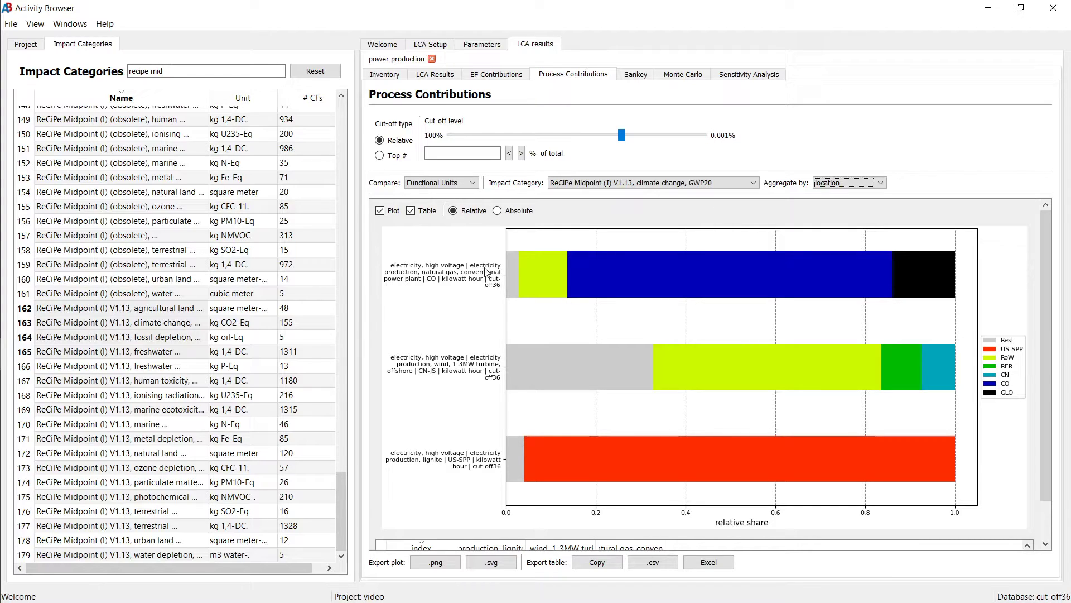
click(497, 211)
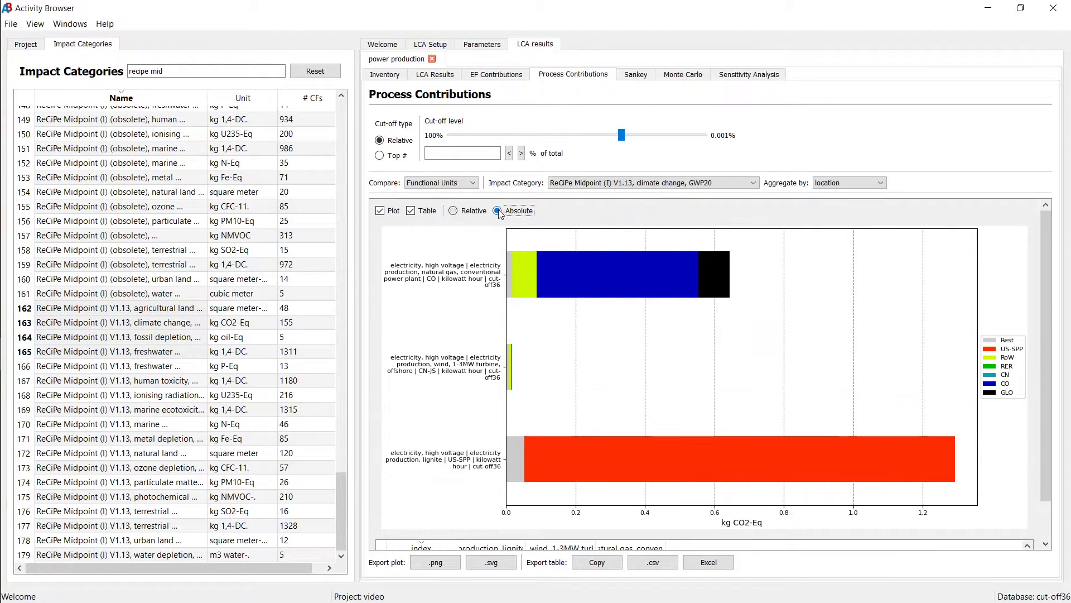
click(453, 212)
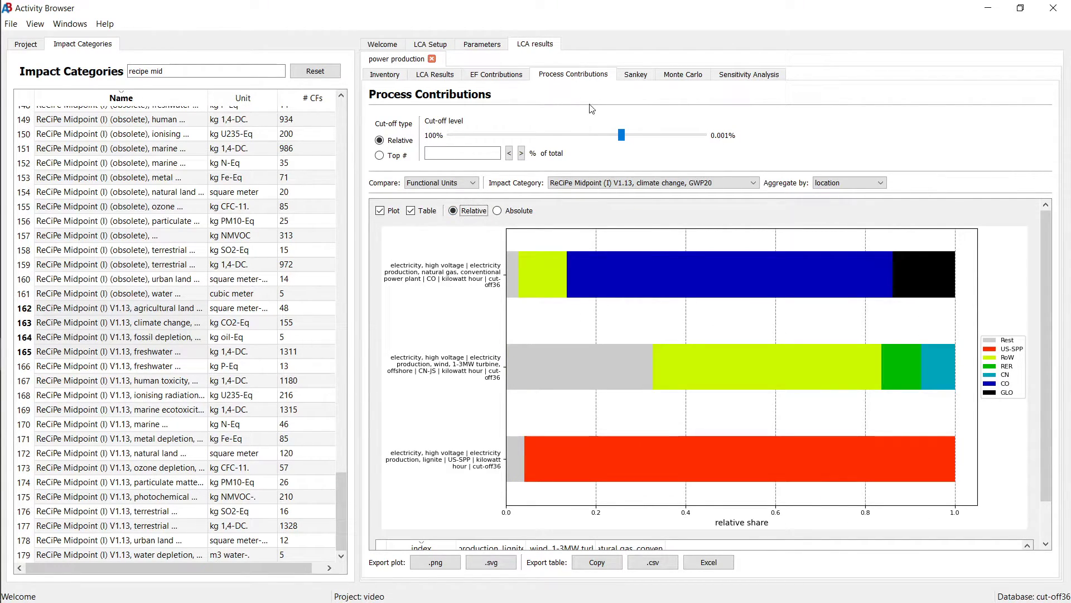
- Show the Sankey diagram of lignite electricity's agricultural land occupation (0.0034 square meter-year)
click(639, 78)
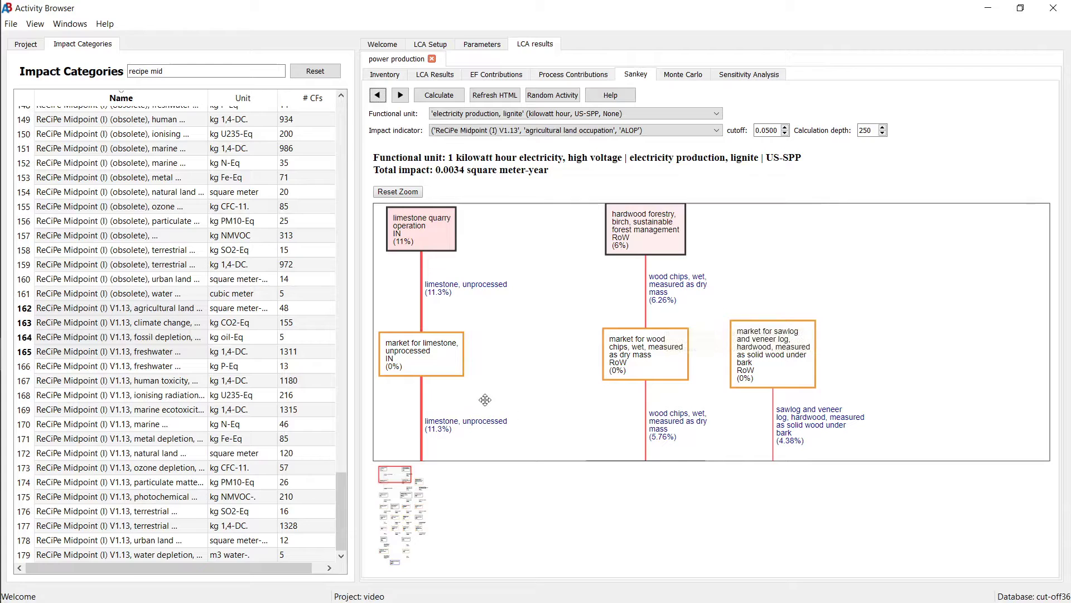
scroll(576, 269, down, 10)
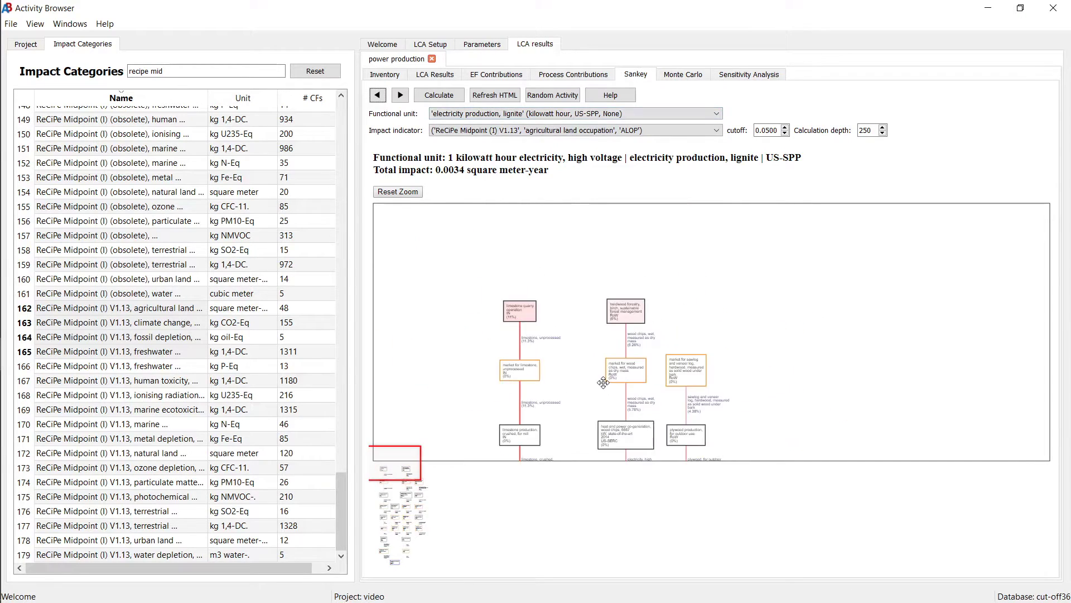
scroll(575, 269, up, 10)
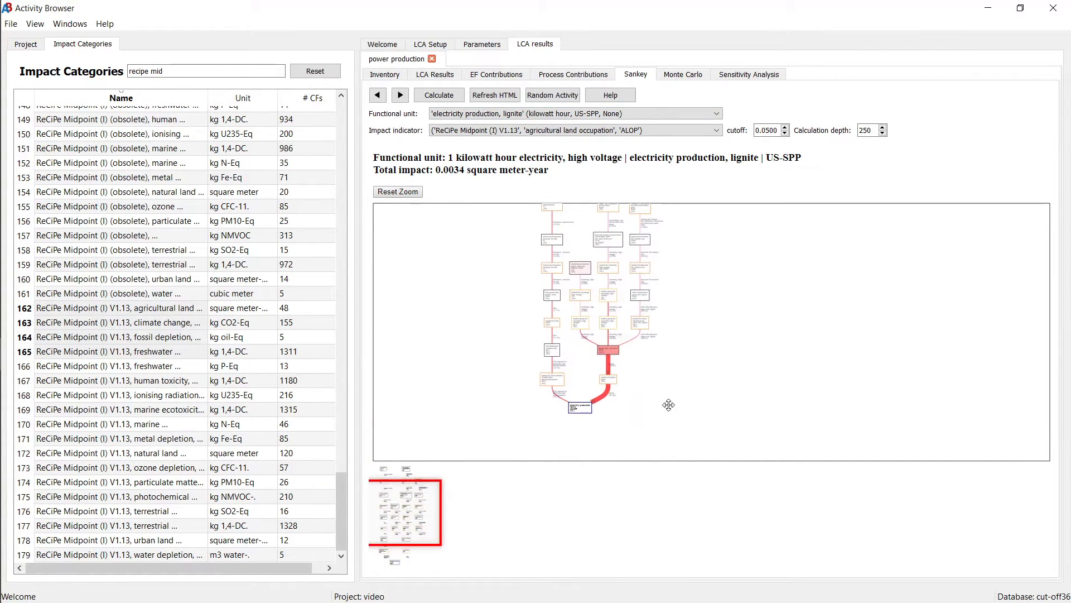
drag(550, 412, 614, 391)
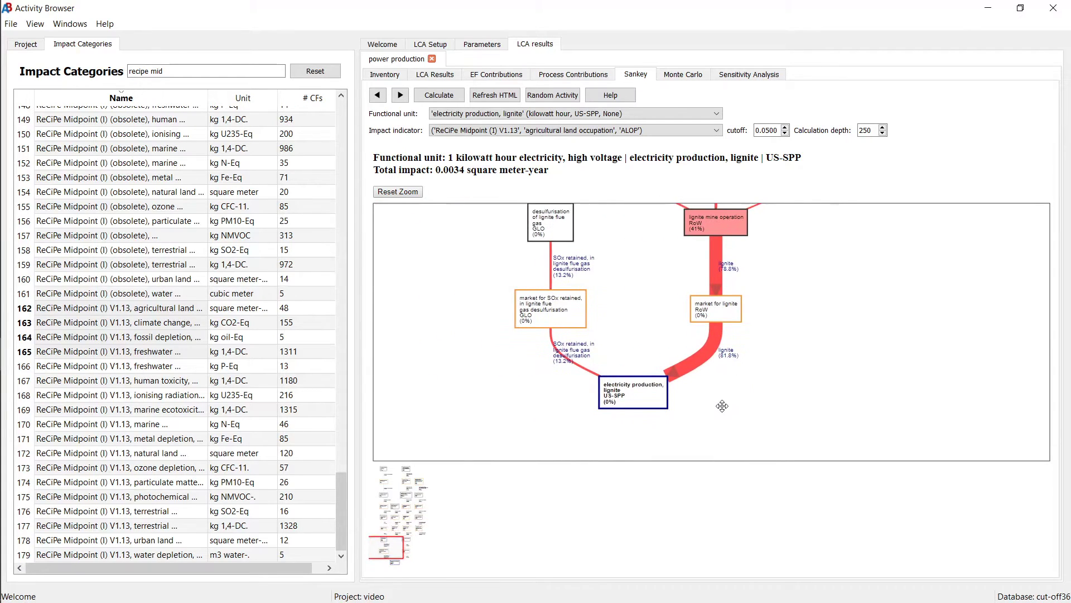
scroll(580, 404, up, 3)
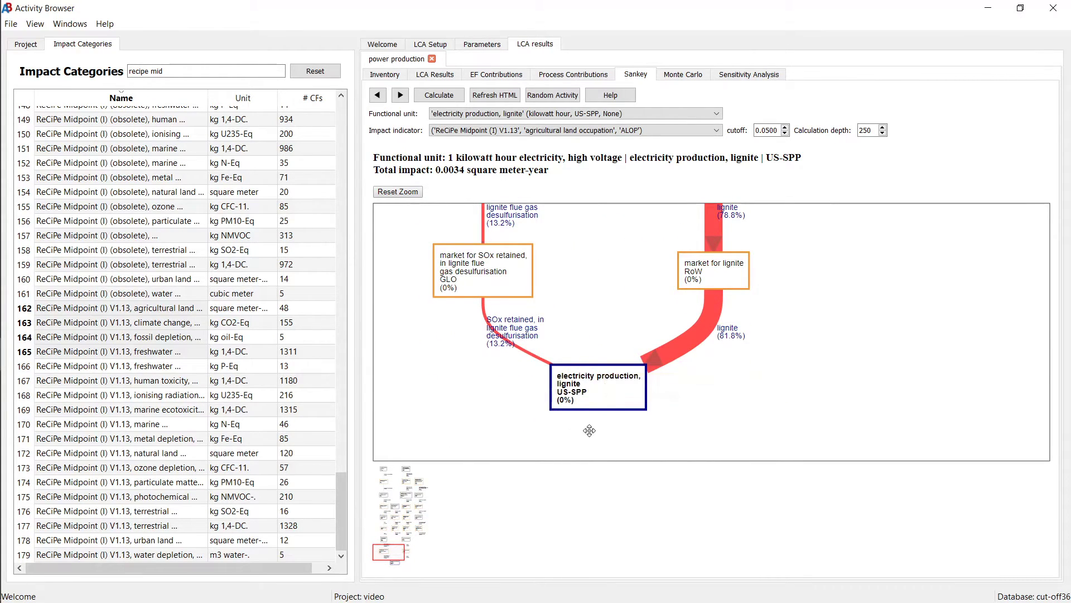
click(511, 114)
click(509, 117)
click(833, 291)
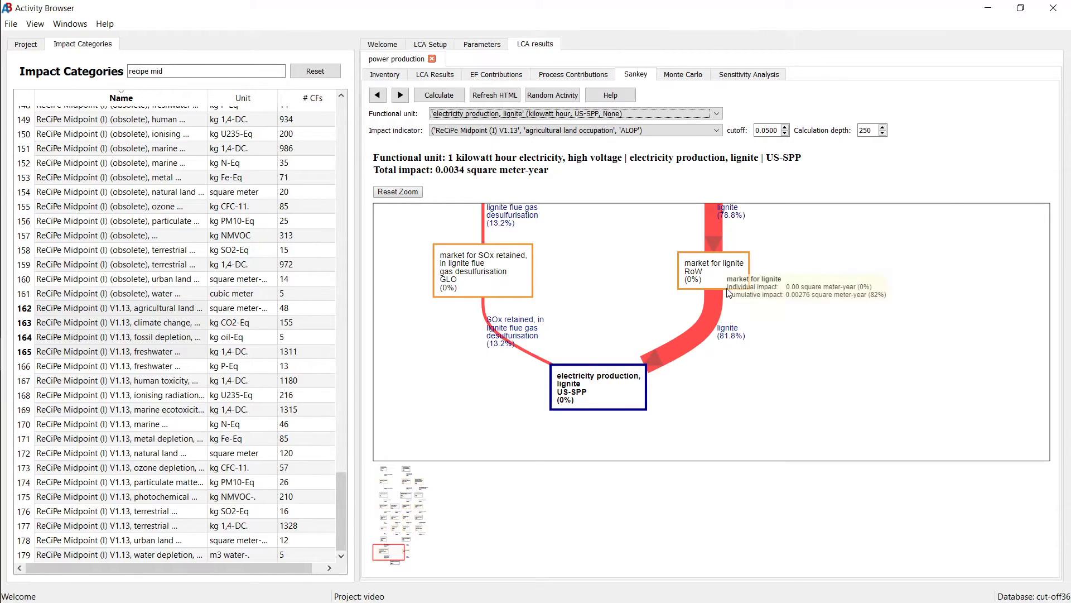
- Inspect the lignite mine operation RoW node, contributing 41%, and its upstream market and production nodes
drag(842, 303, 856, 397)
drag(870, 277, 808, 345)
mouse_move(715, 279)
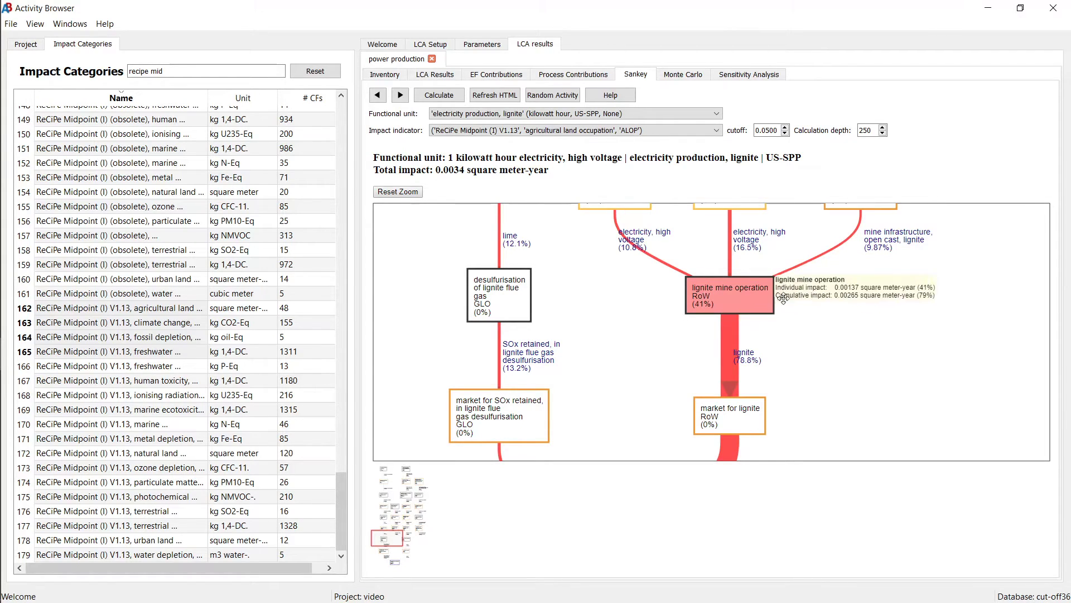
mouse_move(715, 310)
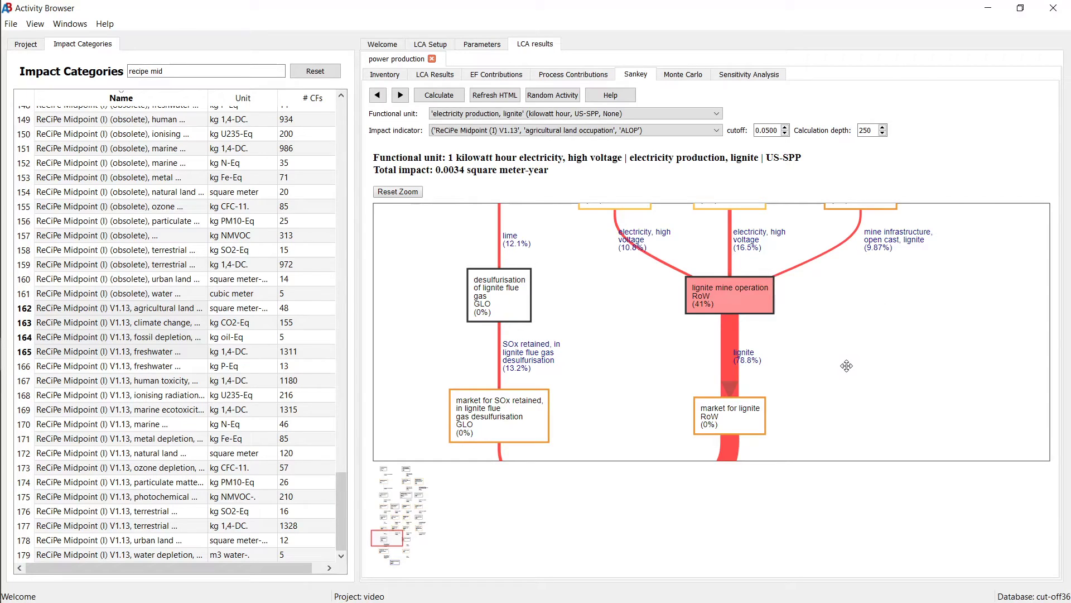
scroll(847, 365, down, 3)
scroll(846, 365, up, 5)
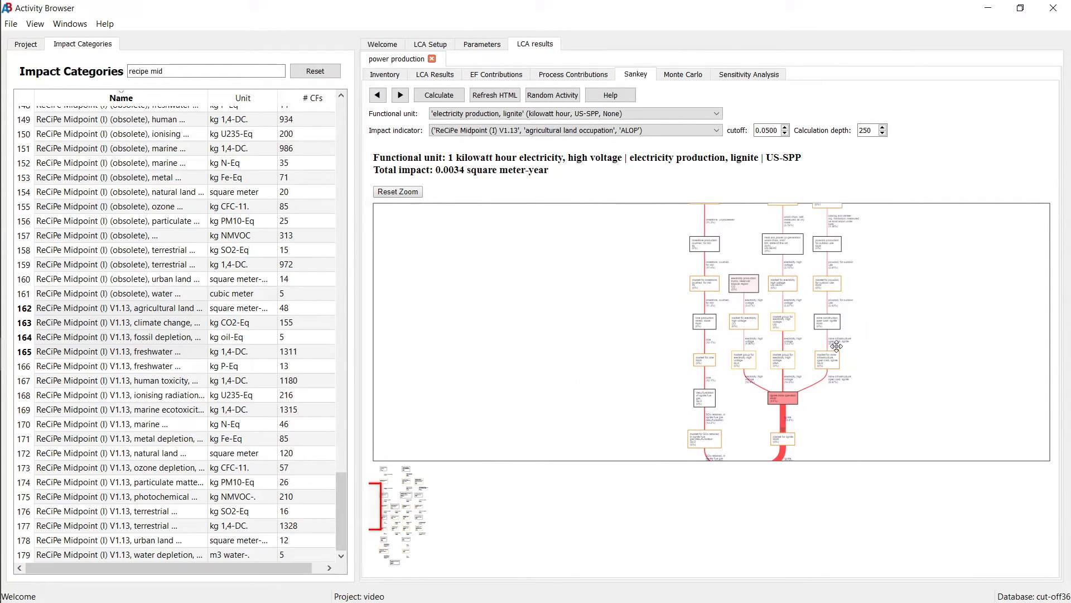
drag(744, 283, 690, 287)
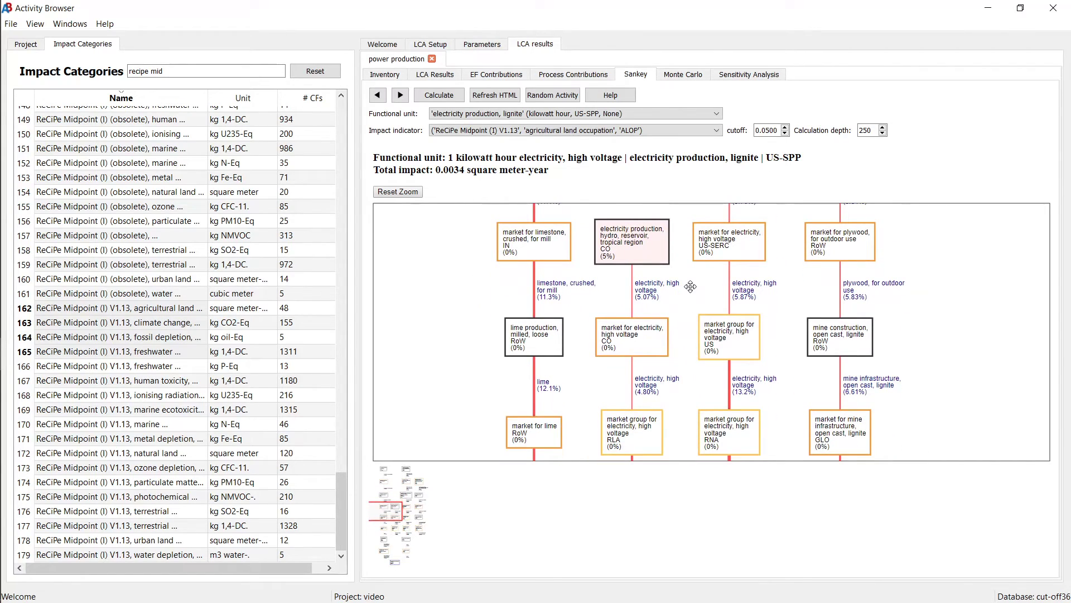
click(679, 75)
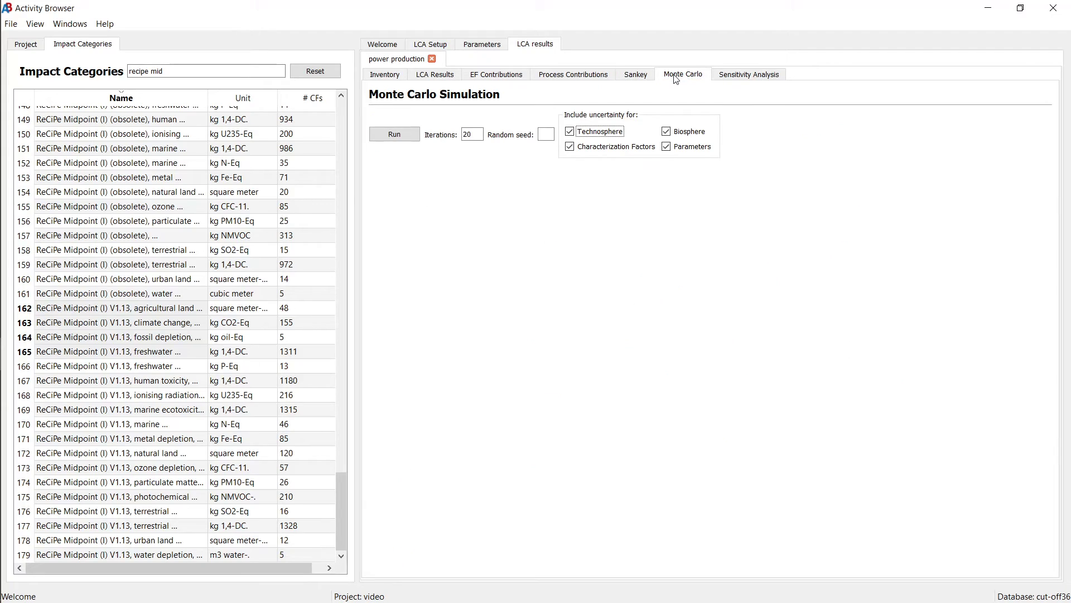
click(758, 78)
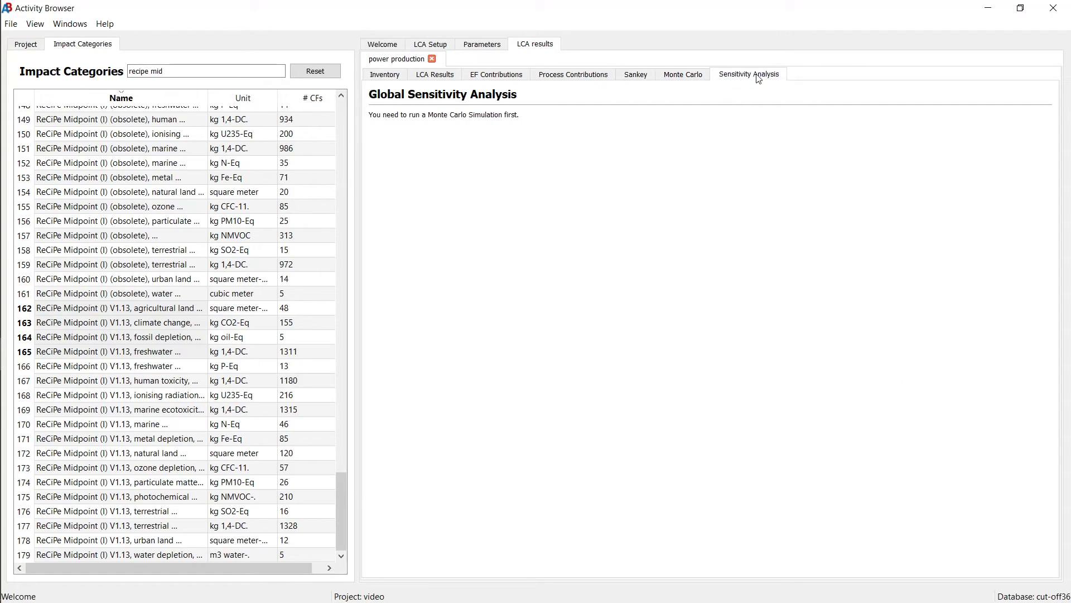
click(689, 79)
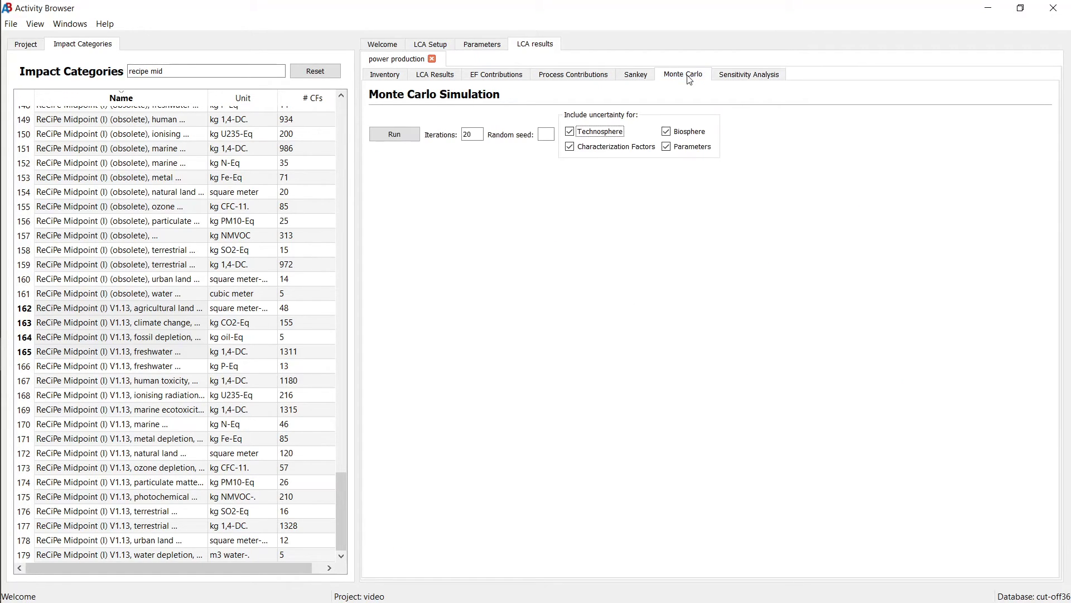
click(644, 78)
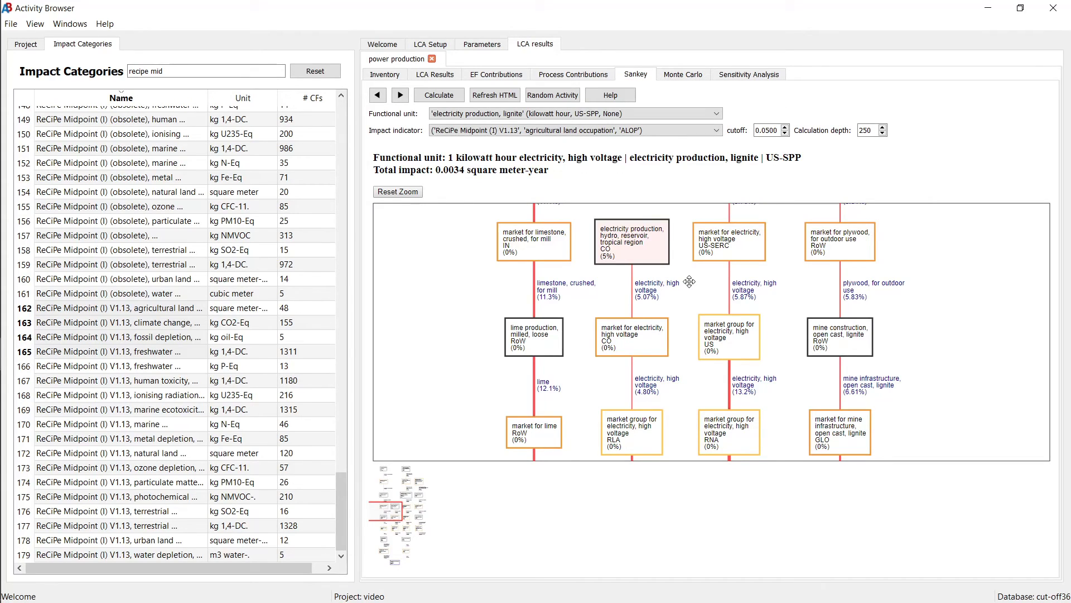